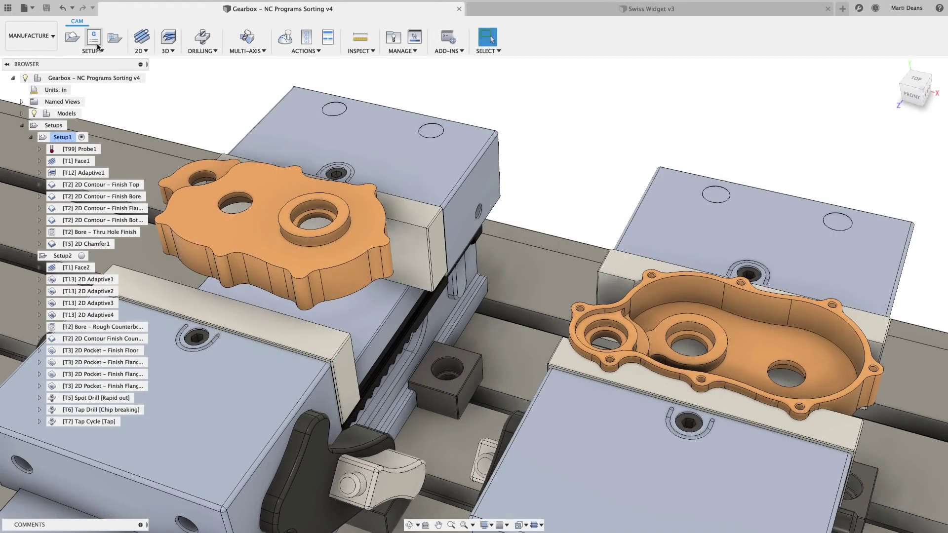
# Create a new NC program numbered 0514 with the comment 'Gearbox Setup 1 and 2'.
pyautogui.click(98, 45)
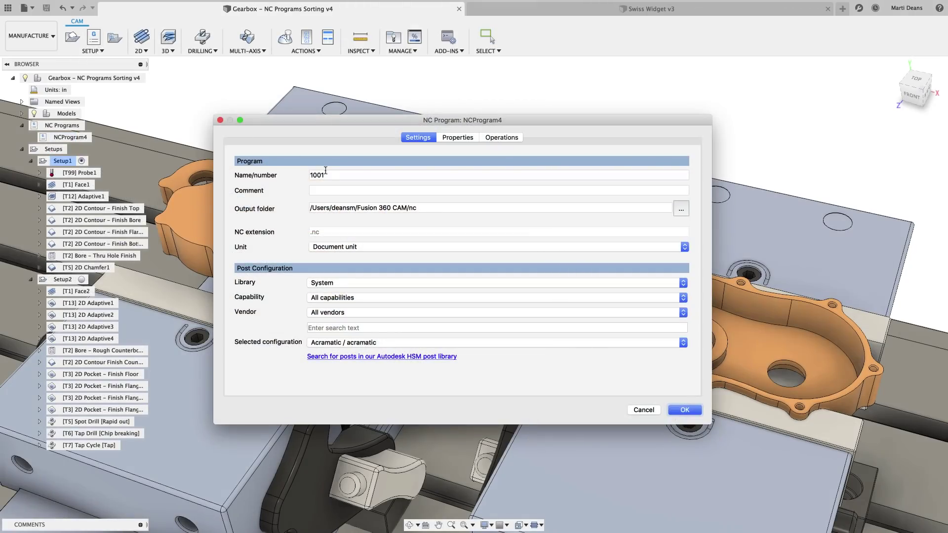
pyautogui.moveTo(325, 173); pyautogui.dragTo(305, 175)
pyautogui.write('0514')
pyautogui.press('Tab')
pyautogui.write('Gearbox Setup 1 and 2')
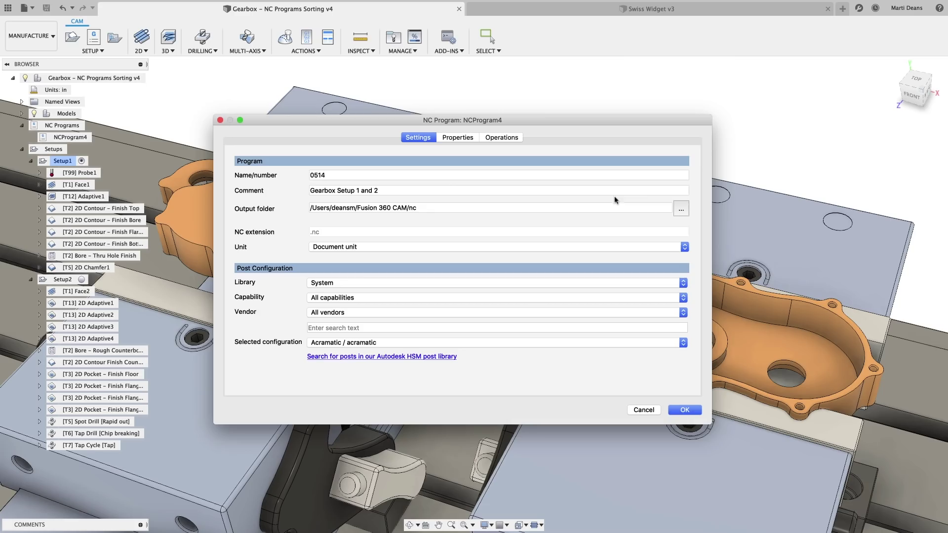
# Set the output folder to CAM Data > Programs to Run and show the post properties.
pyautogui.click(681, 209)
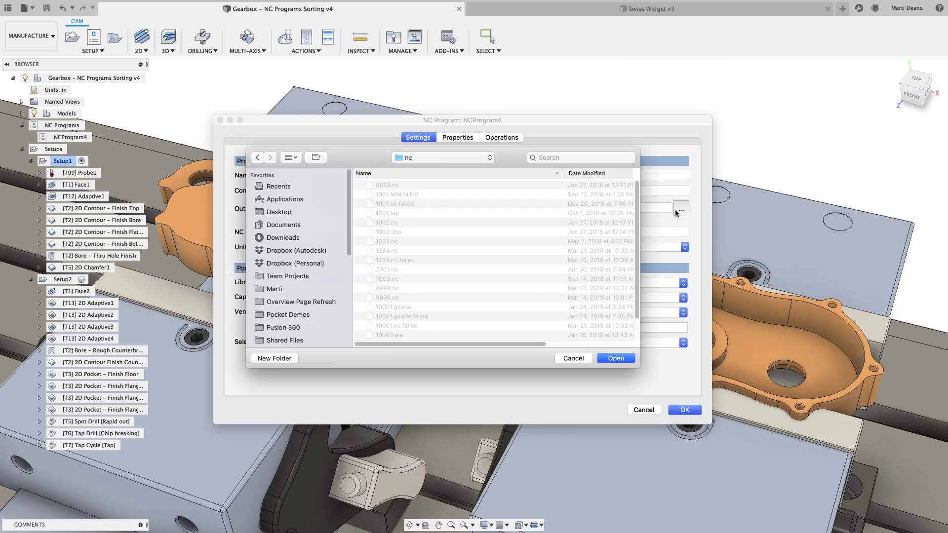
pyautogui.click(274, 289)
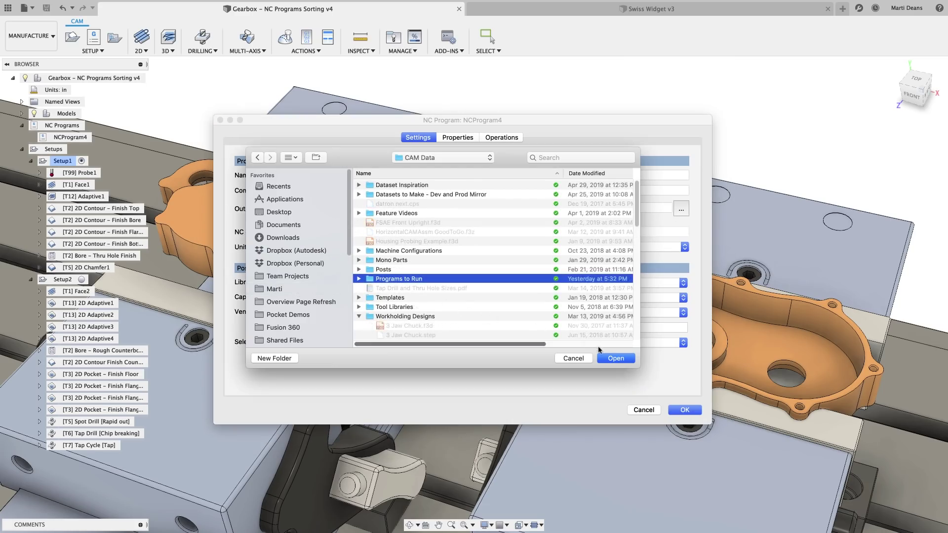
pyautogui.click(616, 358)
pyautogui.click(457, 138)
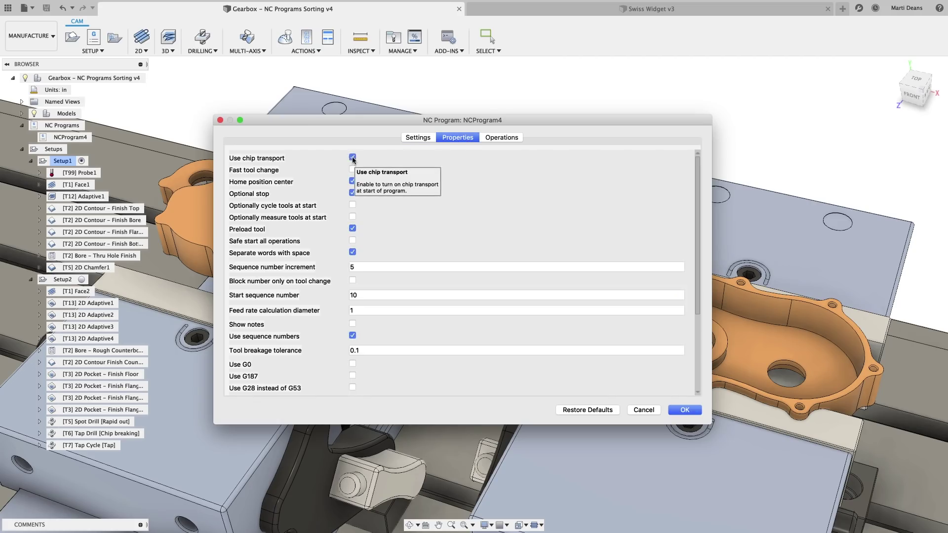
# Include all Setup1 and Setup2 operations, reordered to minimize tool changes, and create NCProgram4.
pyautogui.scroll(-1, 698, 237)
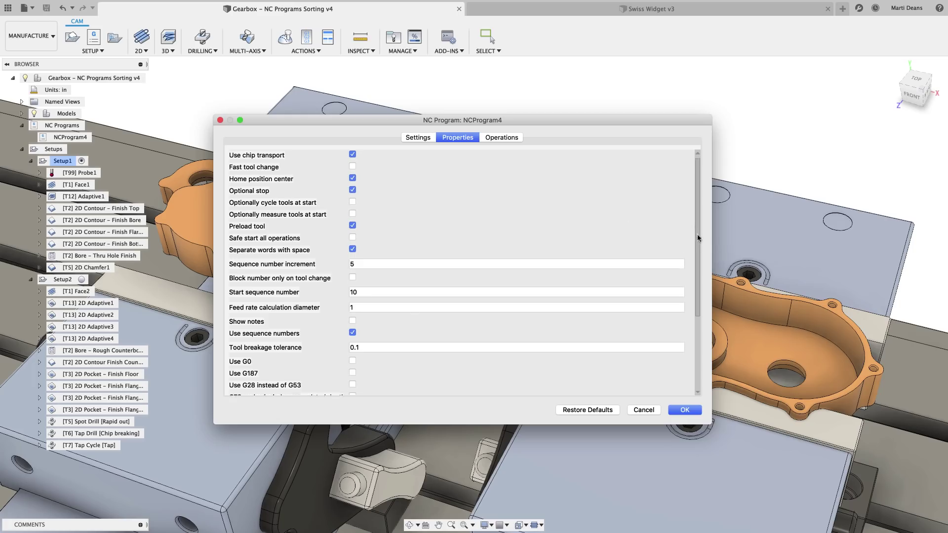
pyautogui.moveTo(698, 238); pyautogui.dragTo(694, 306)
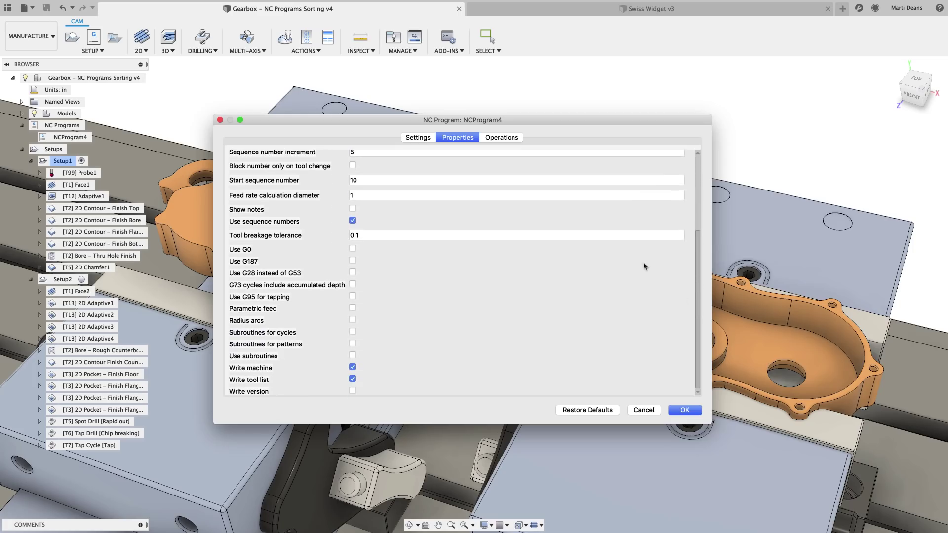
pyautogui.click(511, 140)
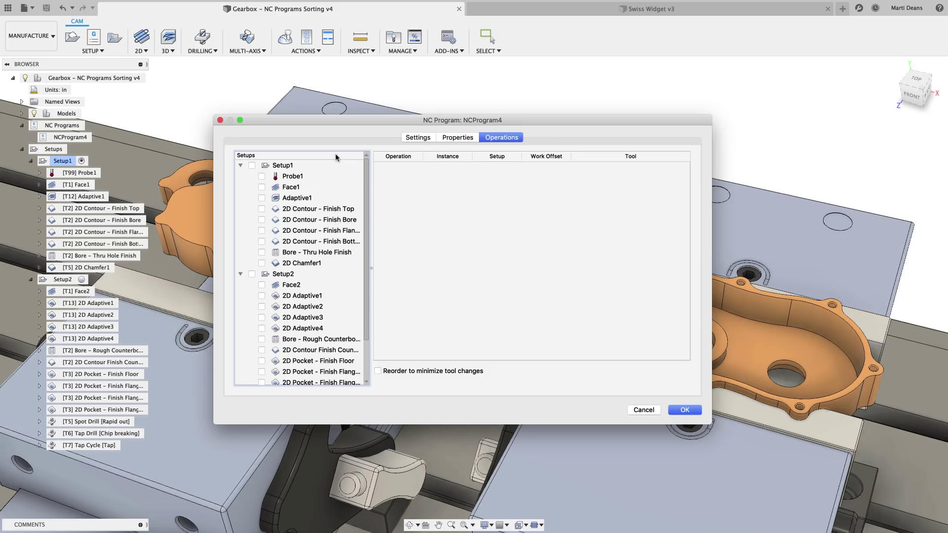
pyautogui.click(253, 166)
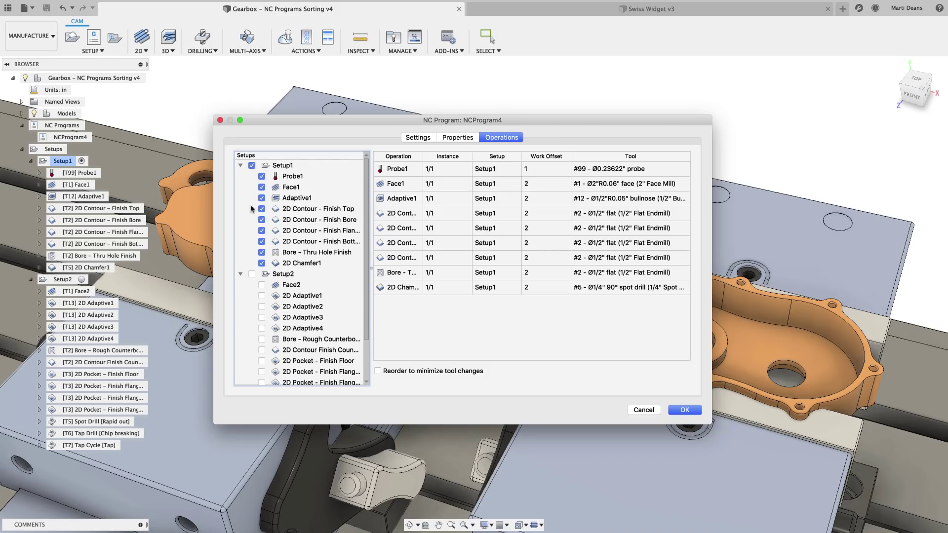
pyautogui.click(253, 275)
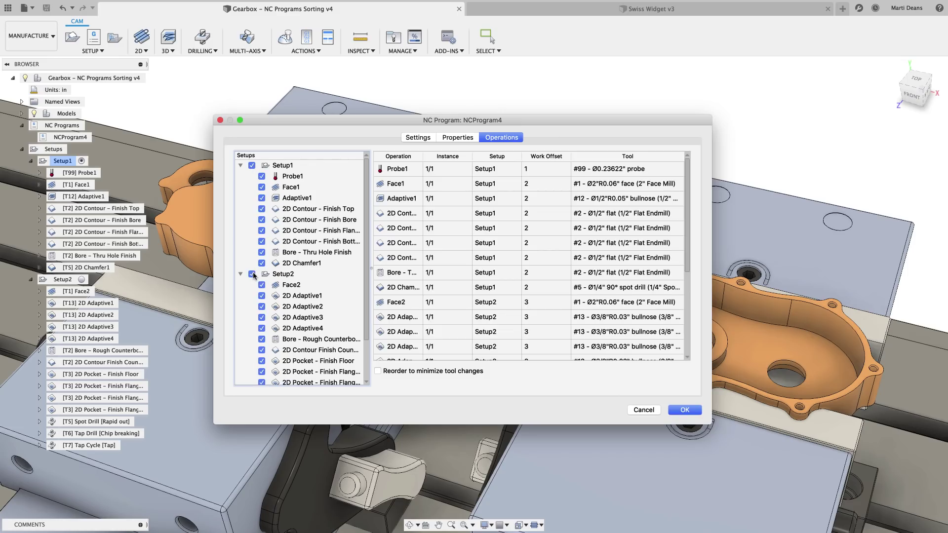
pyautogui.click(378, 372)
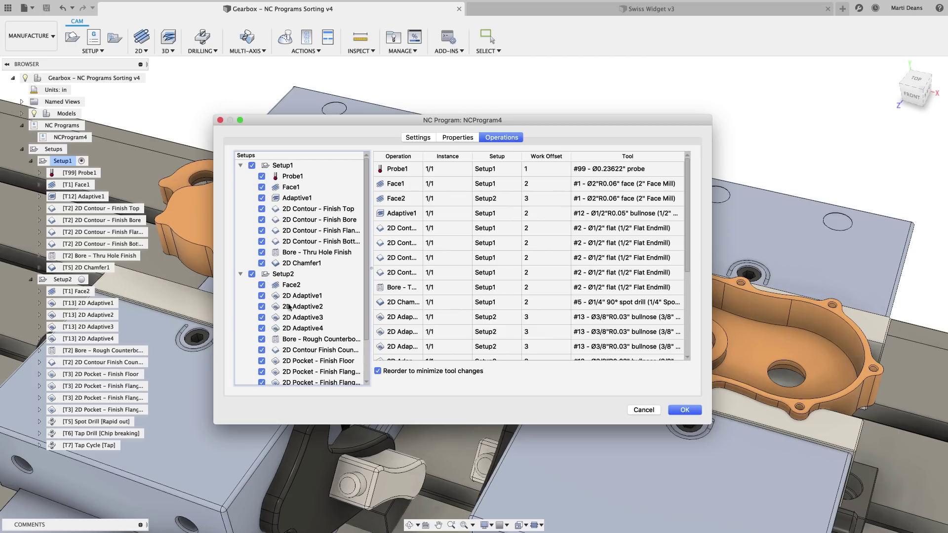
pyautogui.click(262, 286)
pyautogui.click(262, 286)
pyautogui.click(675, 409)
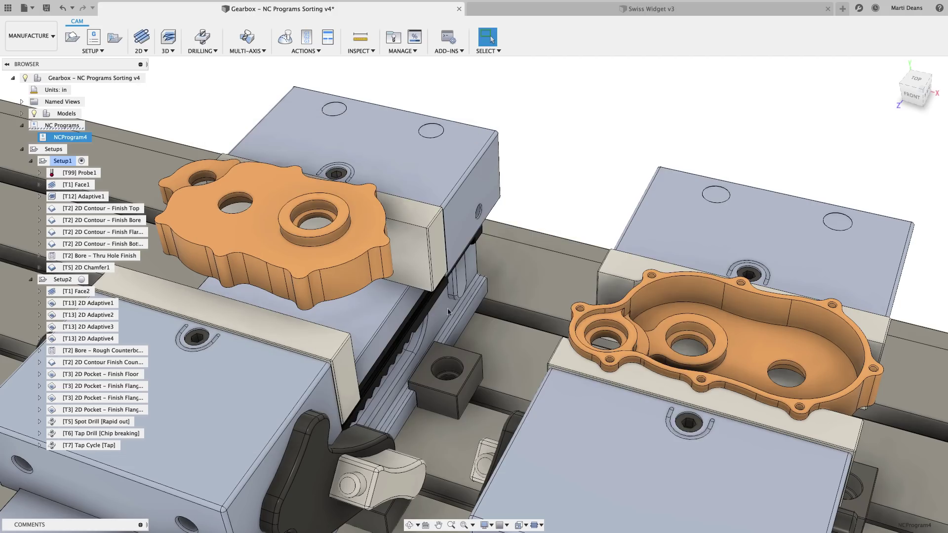
# Simulate NCProgram4's toolpaths, then exit the simulation.
pyautogui.rightClick(79, 140)
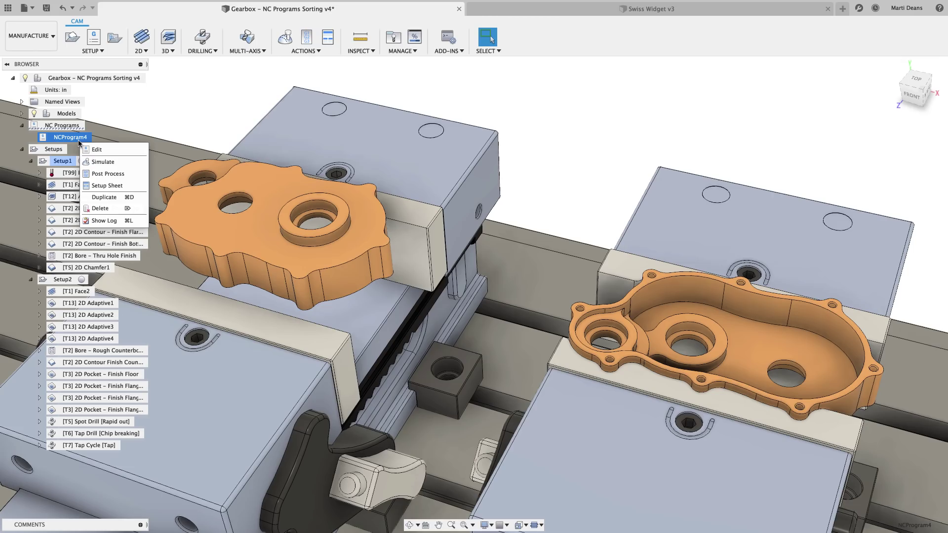
pyautogui.click(103, 162)
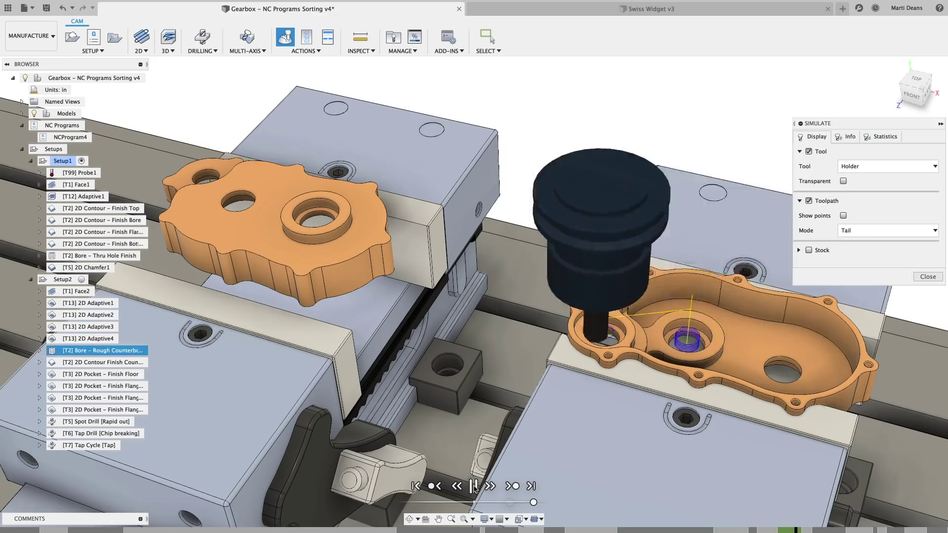
pyautogui.press('Escape')
# Post process NCProgram4 past the multiple WCS warning and view the 0514.nc code.
pyautogui.rightClick(84, 138)
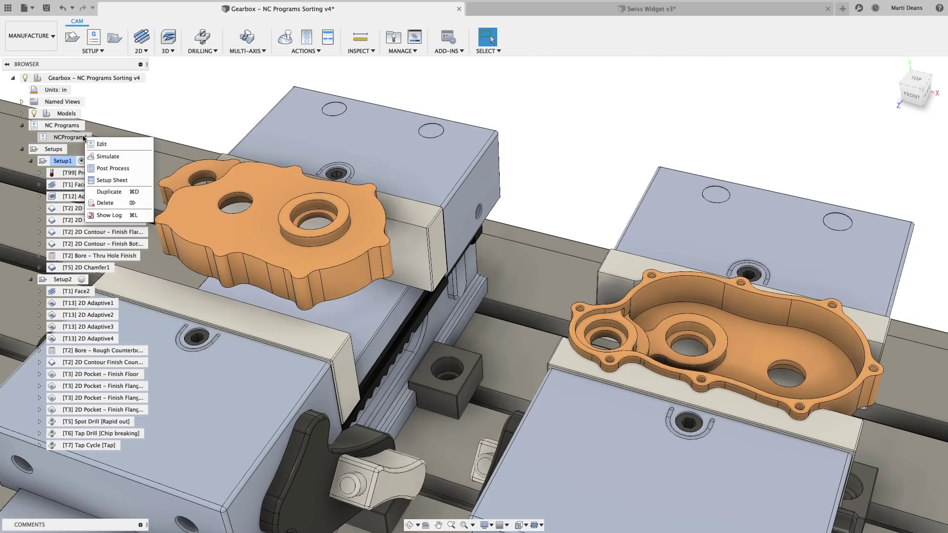
pyautogui.click(108, 168)
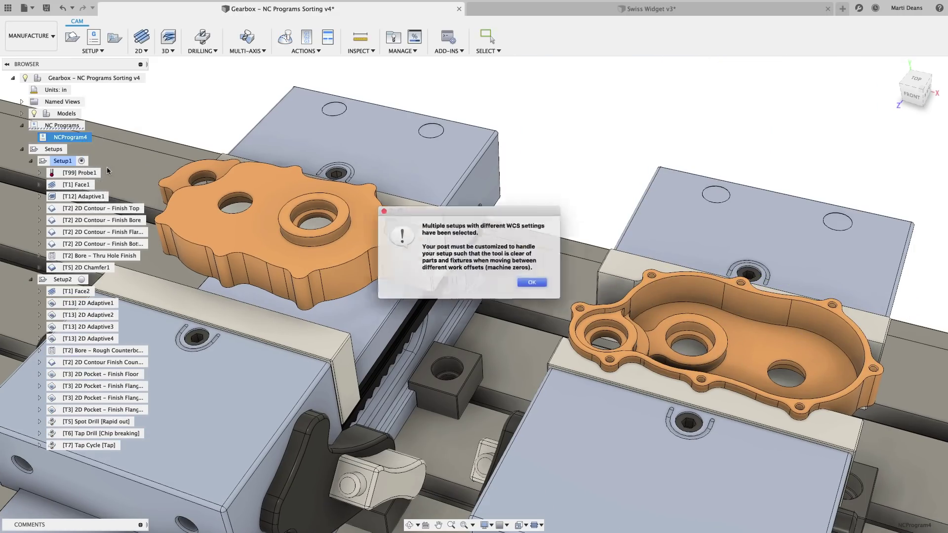
pyautogui.click(540, 286)
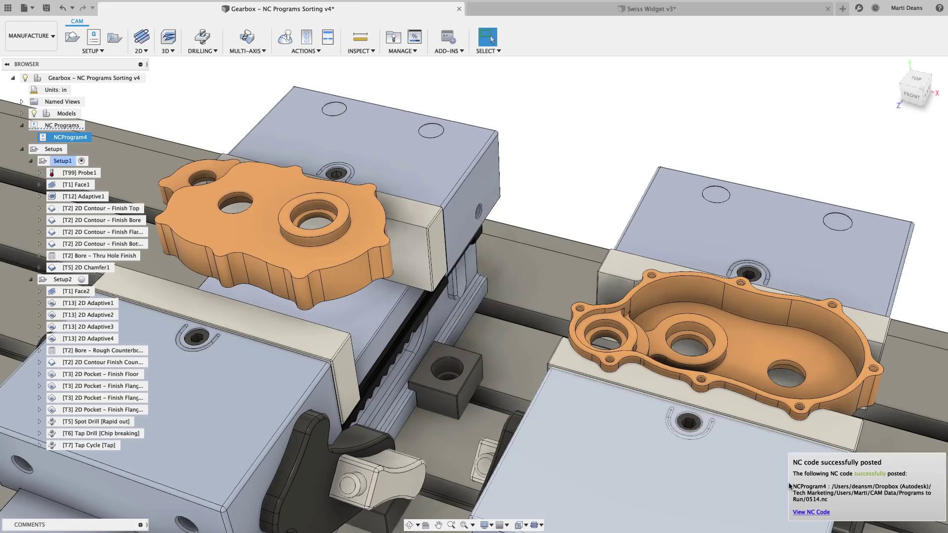
pyautogui.click(817, 513)
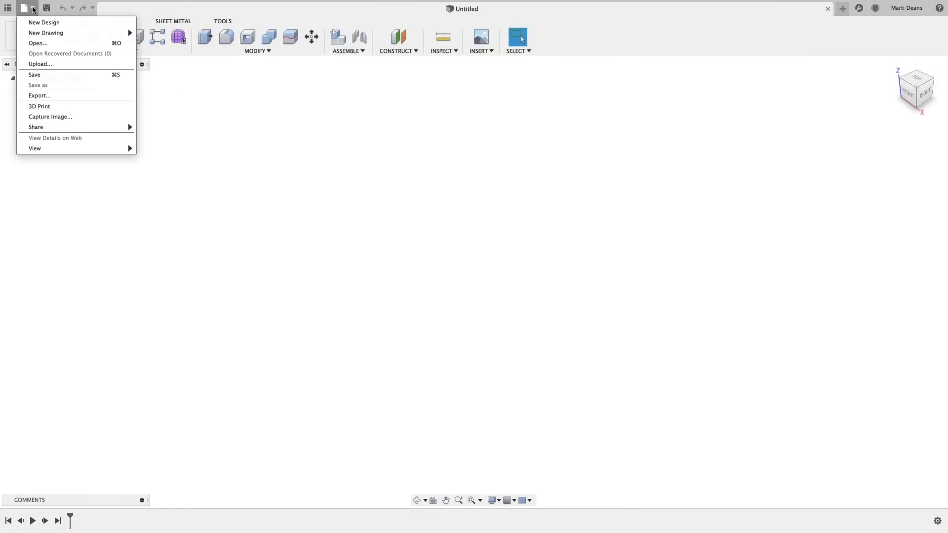
# Open the Gearbox NC Programs Sorting design.
pyautogui.click(37, 44)
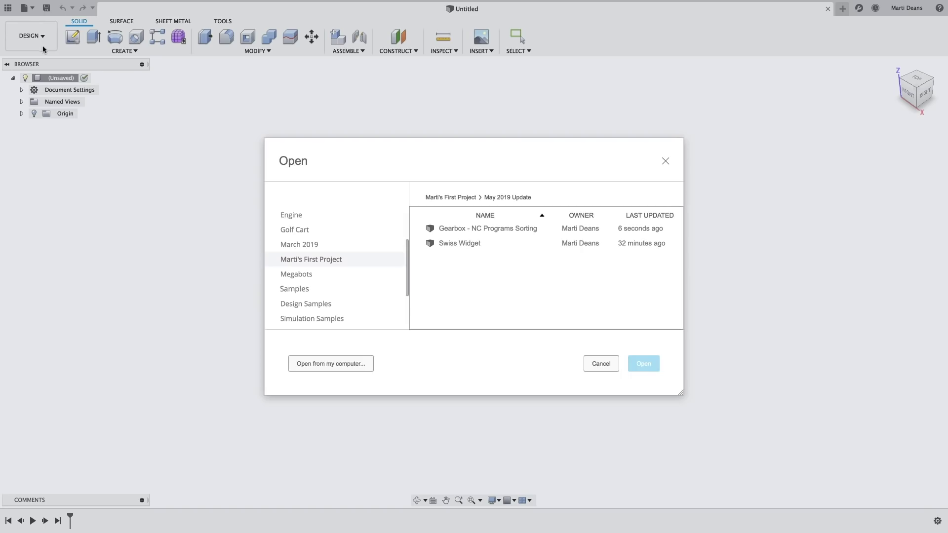
pyautogui.click(507, 228)
pyautogui.click(643, 363)
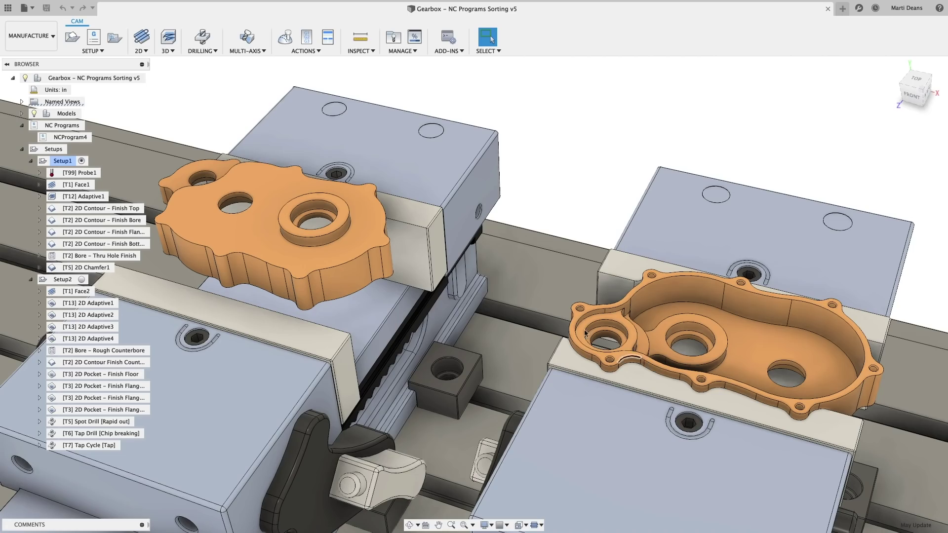
# Review NCProgram4's saved number, comment, output folder and post properties.
pyautogui.rightClick(85, 142)
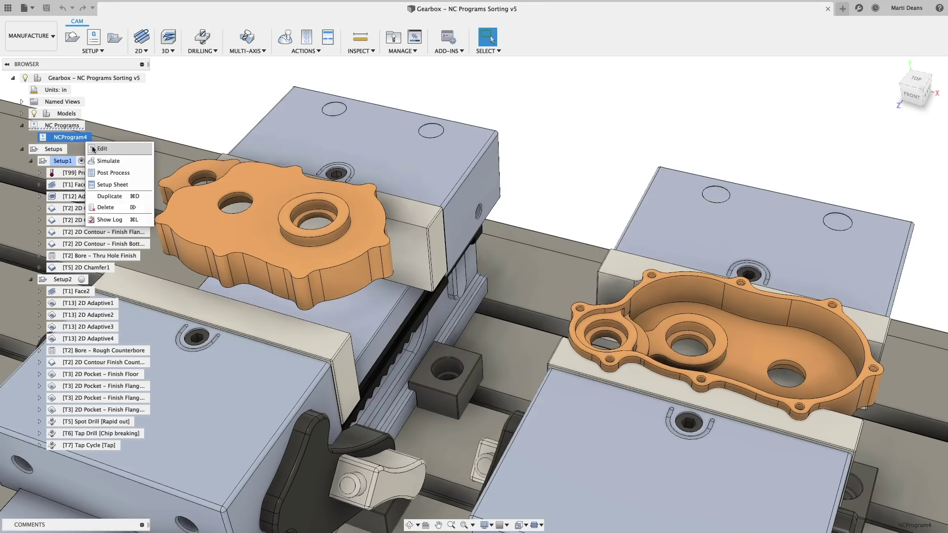
pyautogui.click(102, 144)
pyautogui.moveTo(428, 217); pyautogui.dragTo(439, 216)
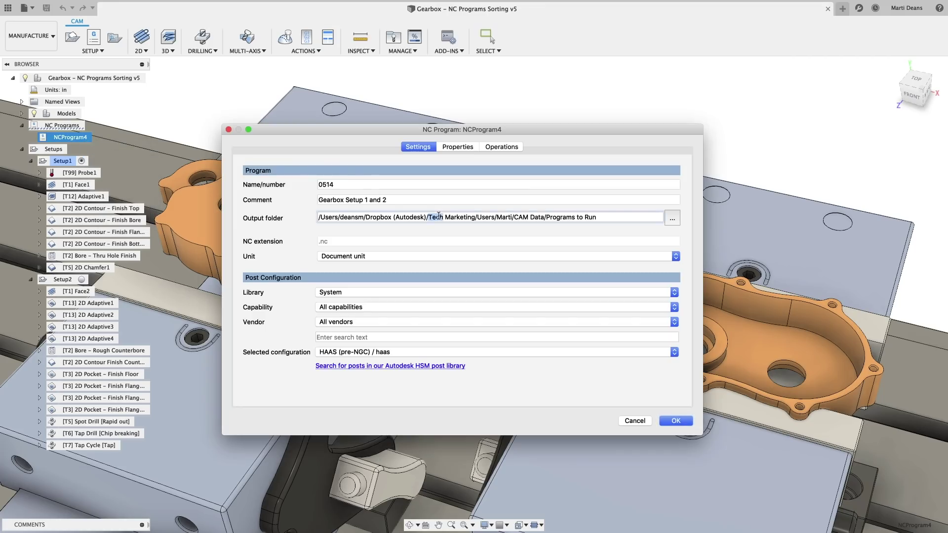
pyautogui.click(467, 149)
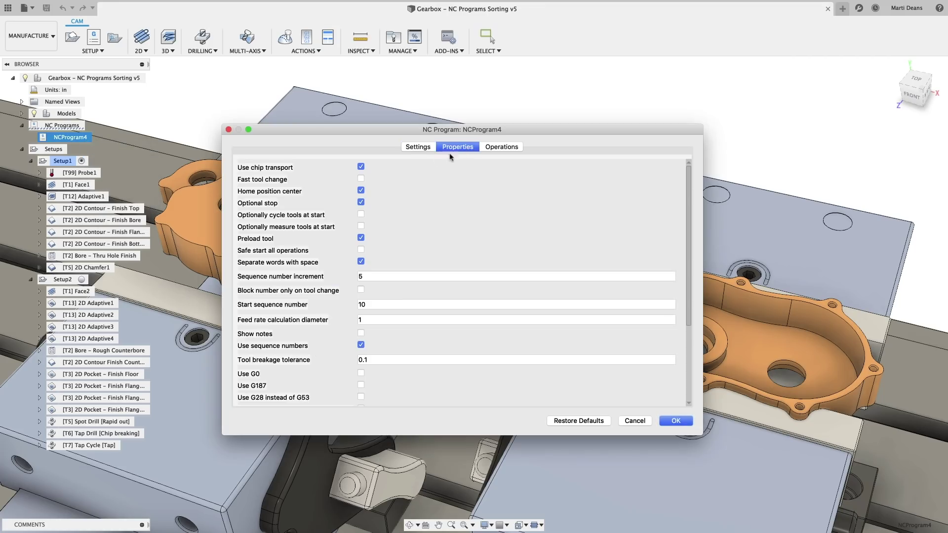
pyautogui.click(689, 420)
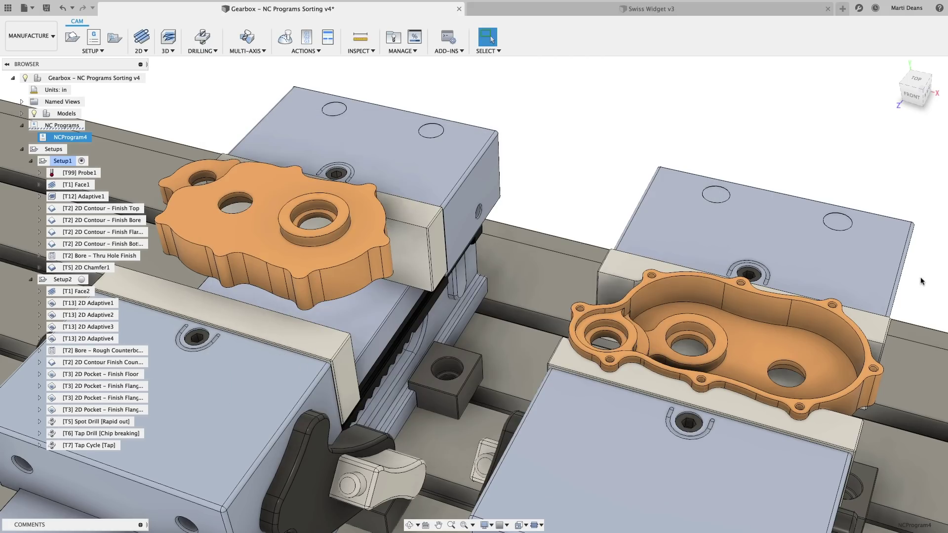
# Display the Adaptive1 and 2D Adaptive1-4 toolpaths on the Gearbox parts.
pyautogui.click(97, 198)
pyautogui.keyDown('ctrl'); pyautogui.click(83, 303); pyautogui.keyUp('ctrl')
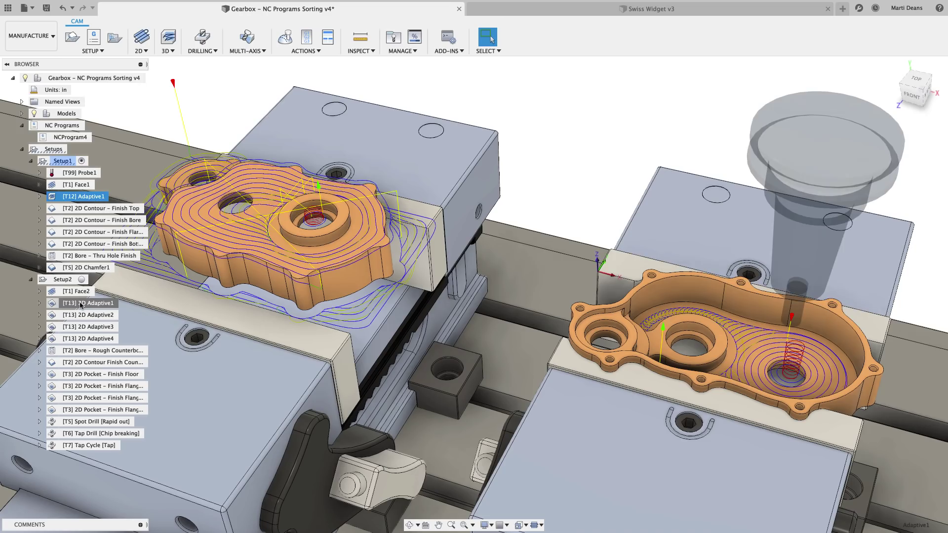
pyautogui.keyDown('ctrl'); pyautogui.click(82, 315); pyautogui.keyUp('ctrl')
pyautogui.keyDown('ctrl'); pyautogui.click(83, 327); pyautogui.keyUp('ctrl')
pyautogui.keyDown('ctrl'); pyautogui.click(83, 339); pyautogui.keyUp('ctrl')
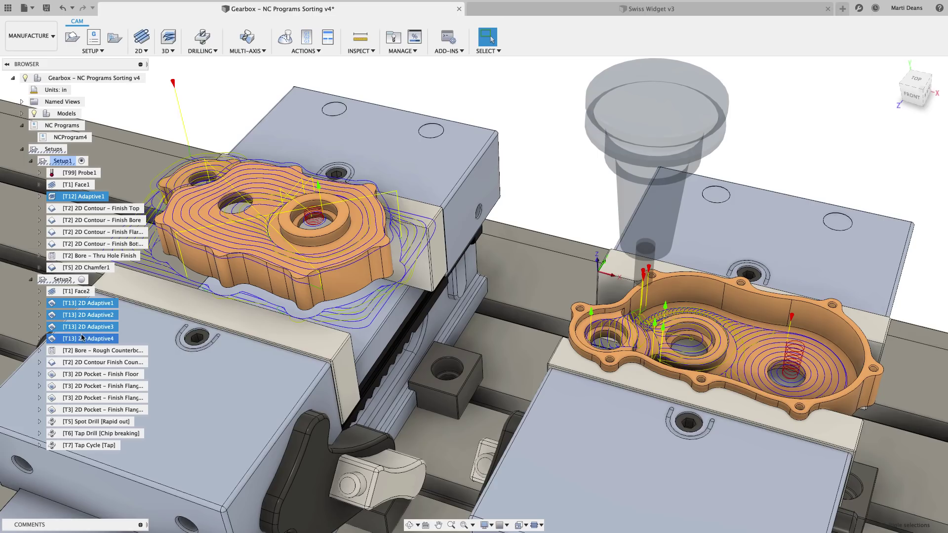
# Hide and re-show link, lead and cutting moves in the toolpath display filter.
pyautogui.click(537, 526)
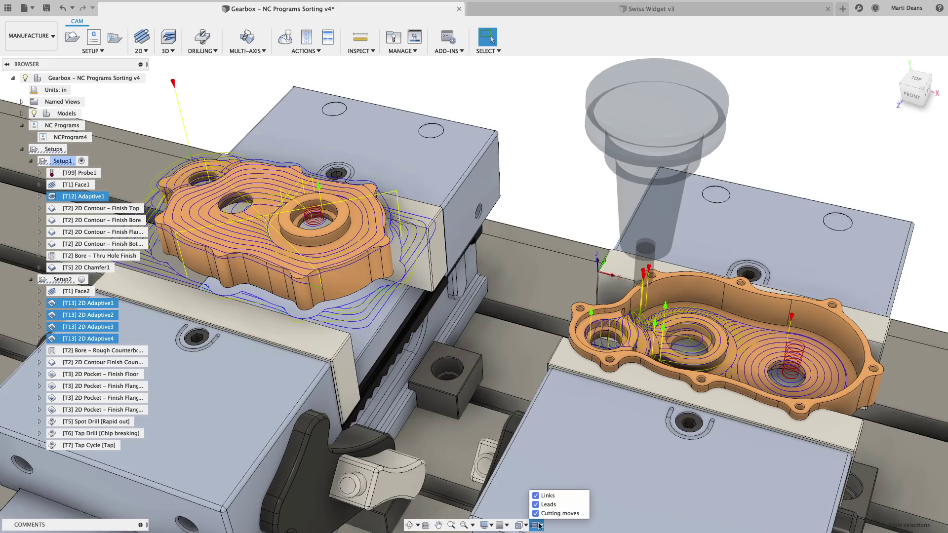
pyautogui.click(536, 496)
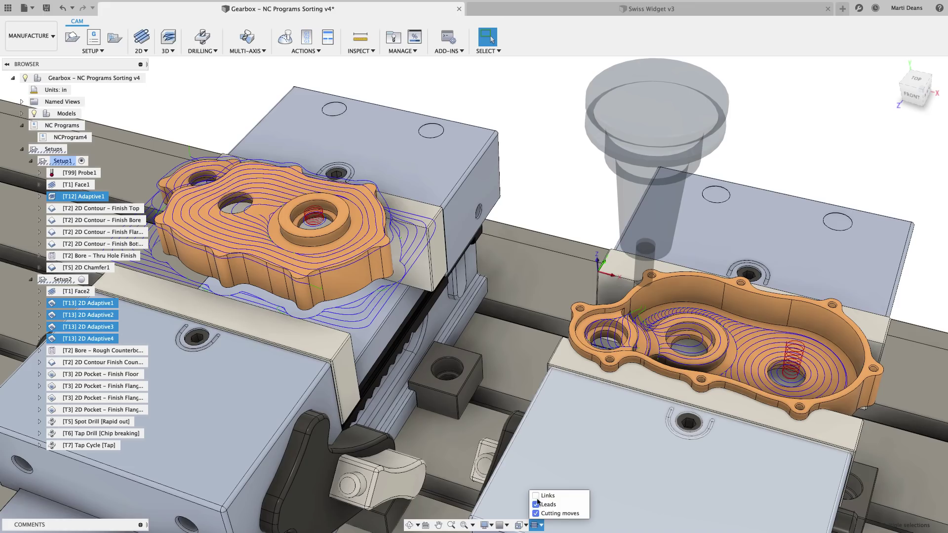
pyautogui.click(536, 505)
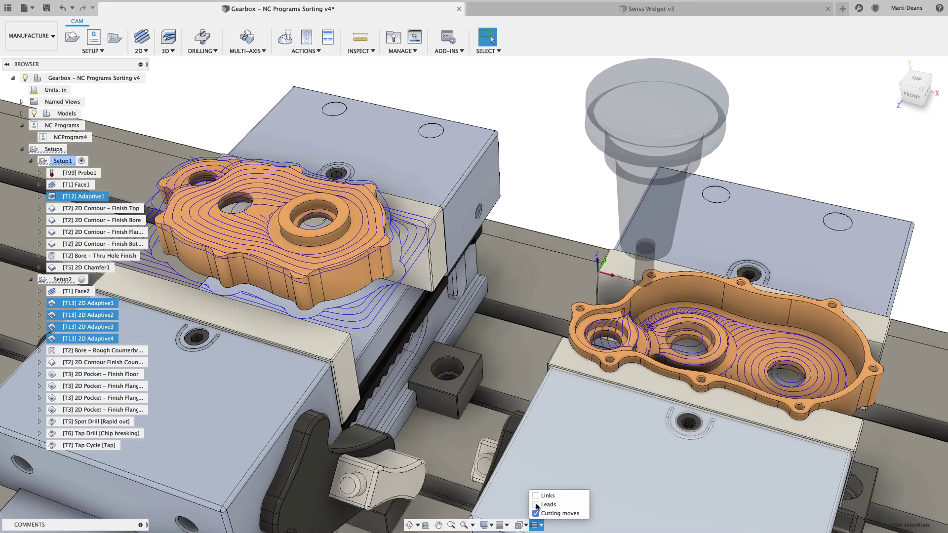
pyautogui.click(535, 504)
pyautogui.click(535, 496)
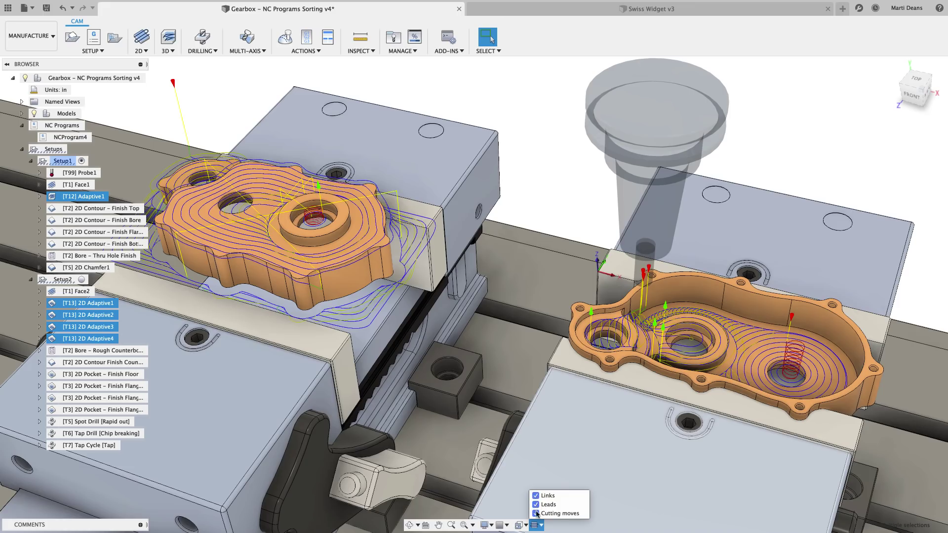
pyautogui.click(536, 513)
pyautogui.click(536, 514)
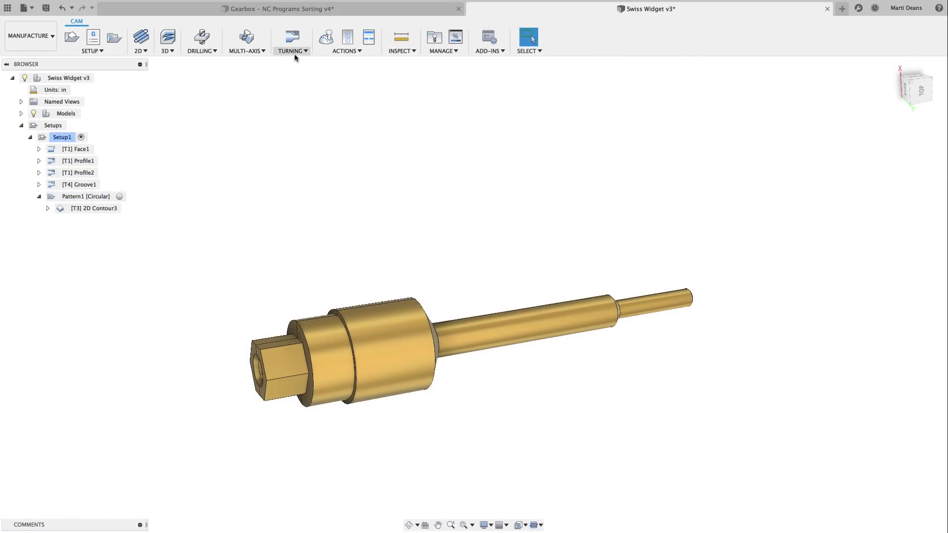
# Add a turning part-off operation with Retract Z and X set to Last toolpath point.
pyautogui.click(295, 52)
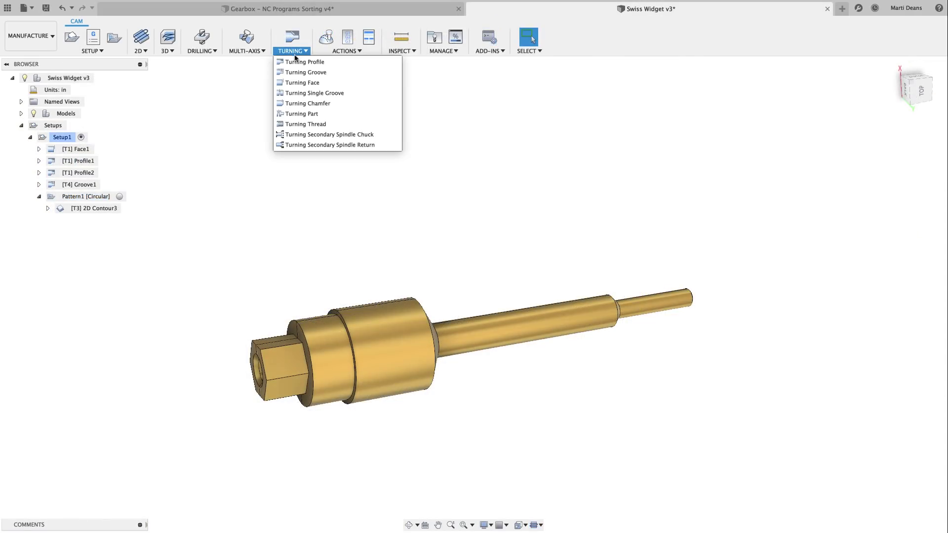
pyautogui.click(302, 114)
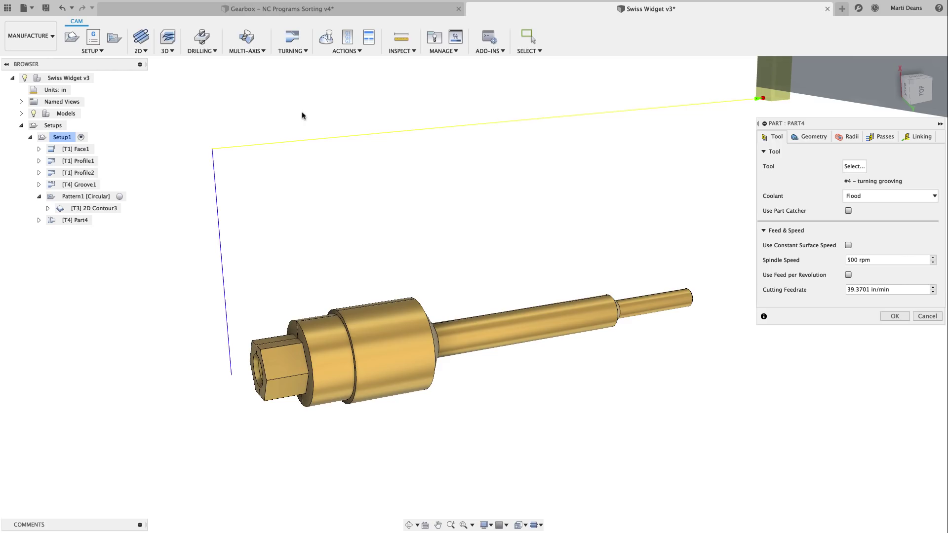
pyautogui.click(903, 139)
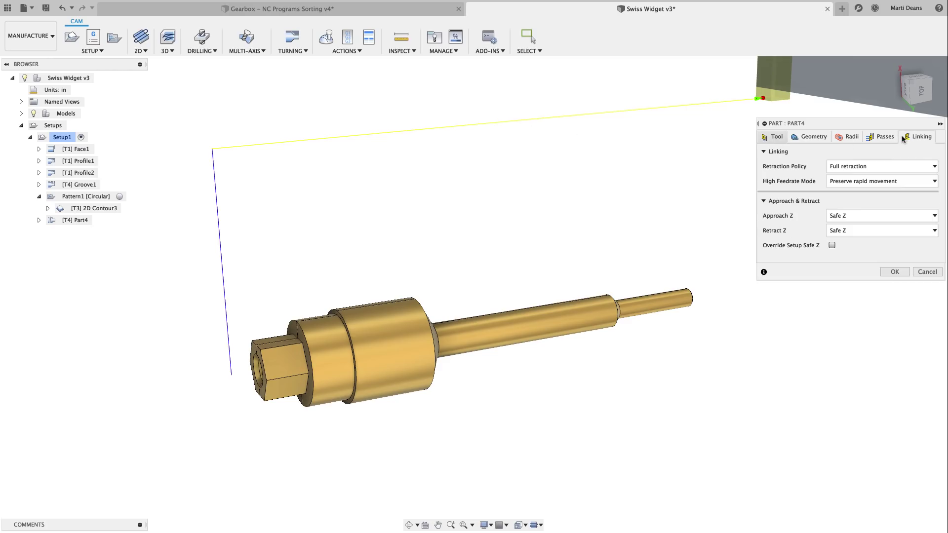
pyautogui.click(894, 228)
pyautogui.click(895, 254)
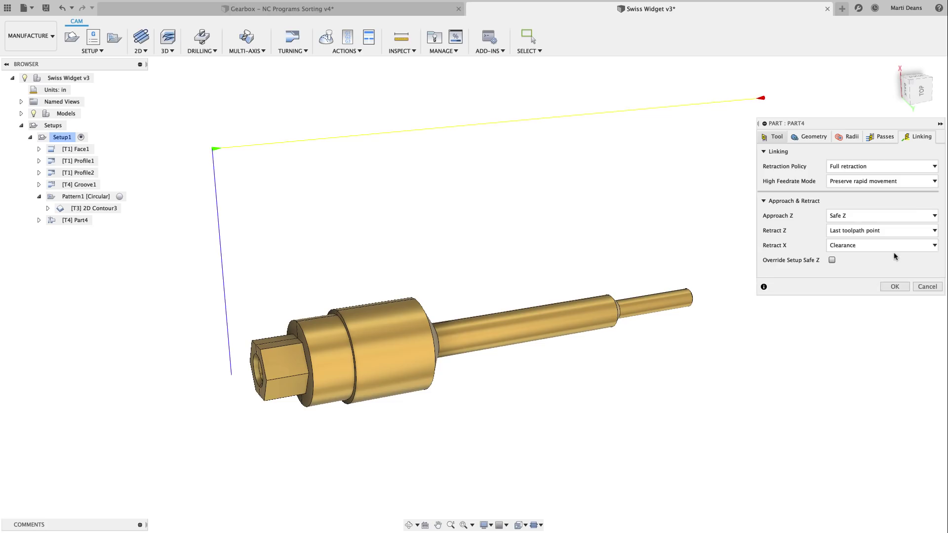
pyautogui.click(894, 246)
pyautogui.click(891, 270)
pyautogui.click(895, 288)
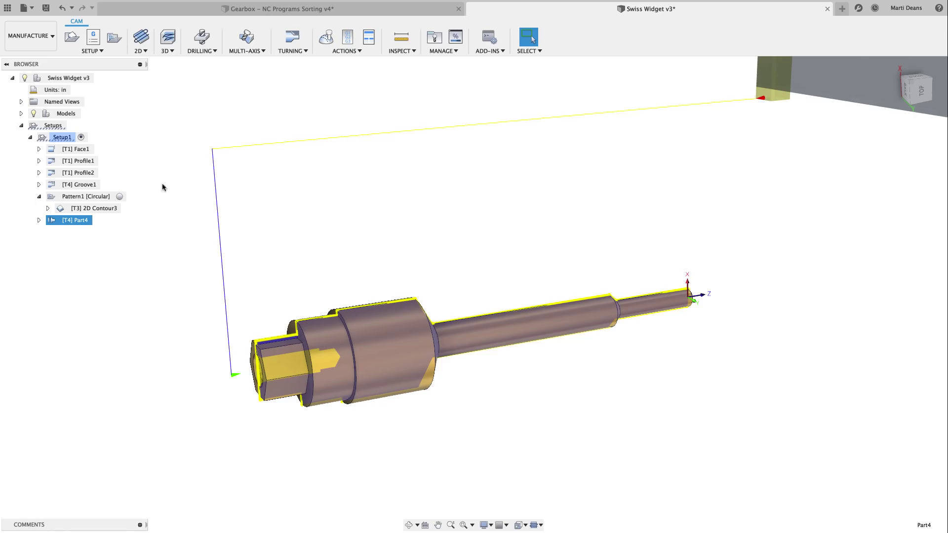
# Simulate Setup1's machining and pause it mid-run.
pyautogui.rightClick(56, 137)
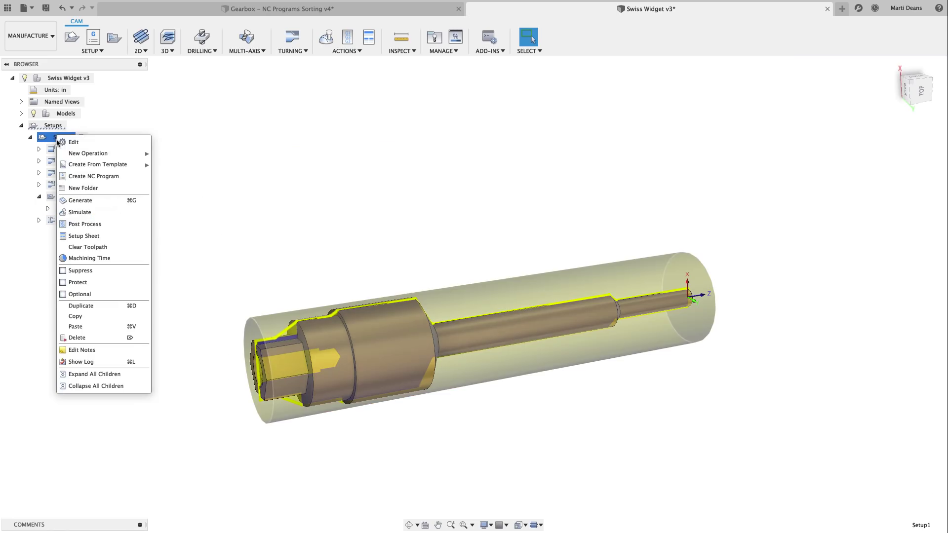
pyautogui.click(79, 212)
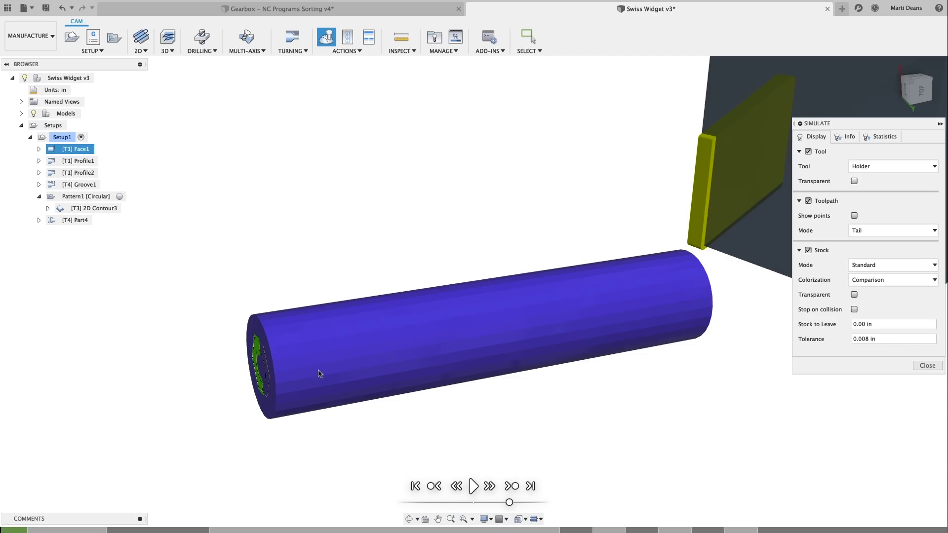
pyautogui.click(474, 486)
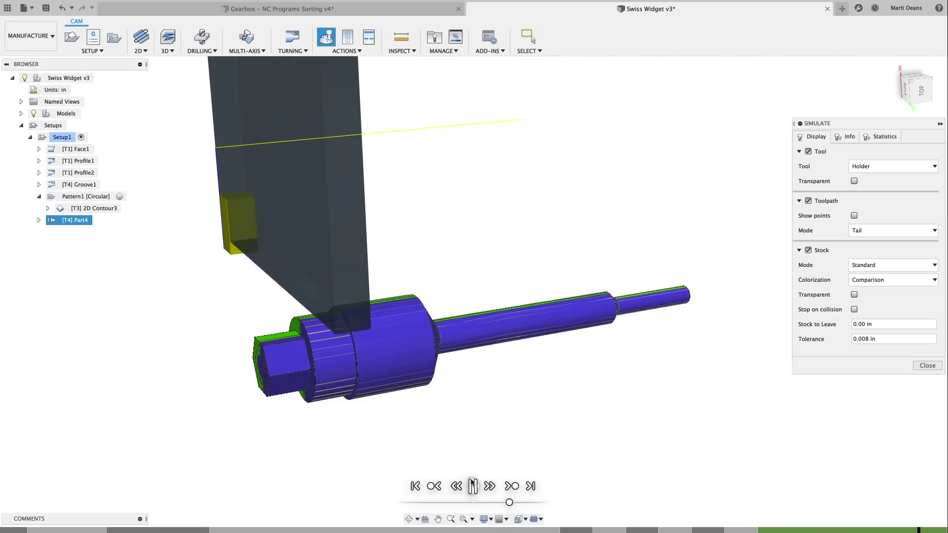
pyautogui.click(472, 485)
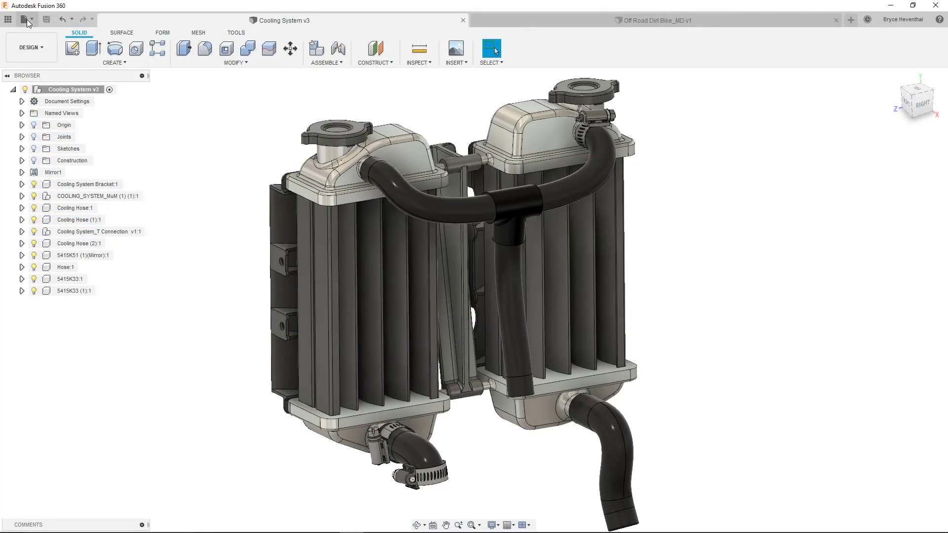
# Check the file types offered by Open from my computer, then return to the File menu.
pyautogui.click(27, 24)
pyautogui.click(41, 55)
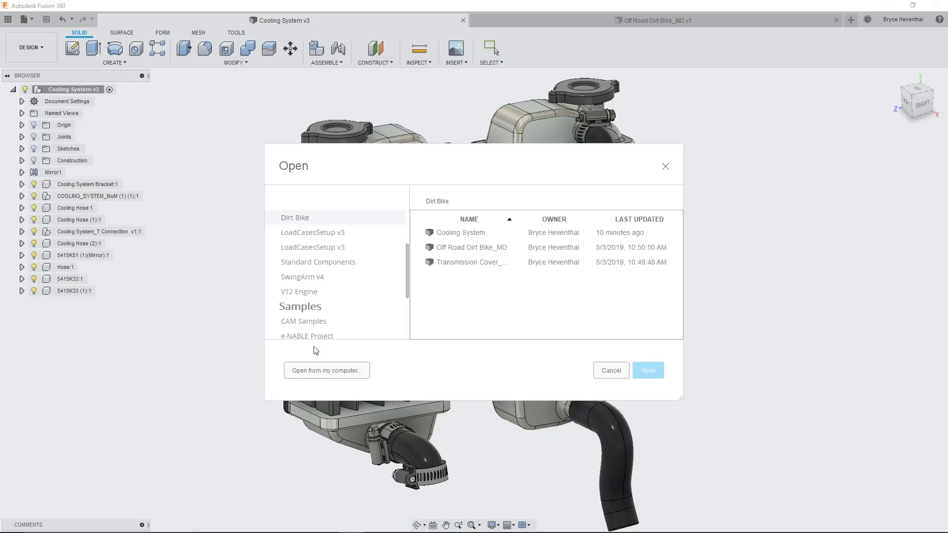
pyautogui.click(324, 369)
pyautogui.click(419, 248)
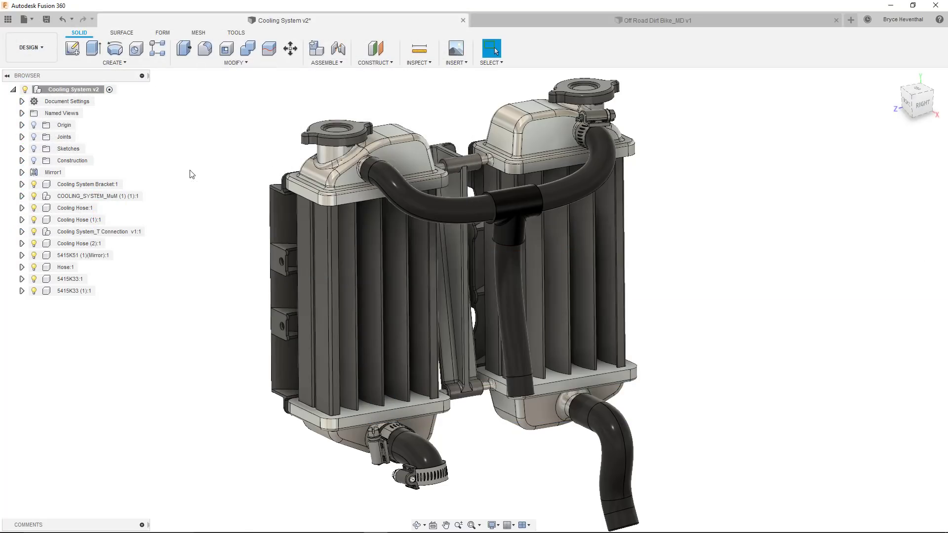
pyautogui.click(29, 22)
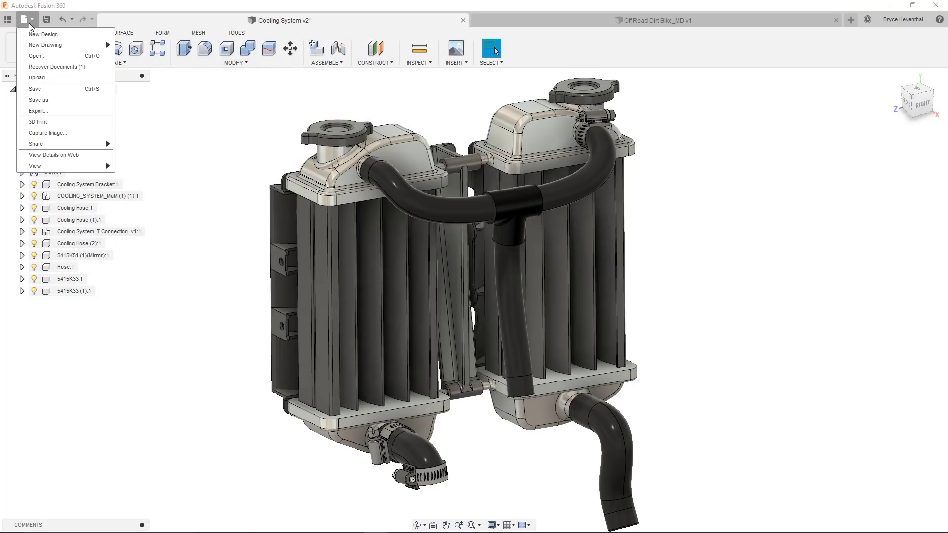
# Export Cooling System v2 as Autodesk Inventor 2018 Files (*.ipt, *.iam) to Downloads.
pyautogui.click(41, 111)
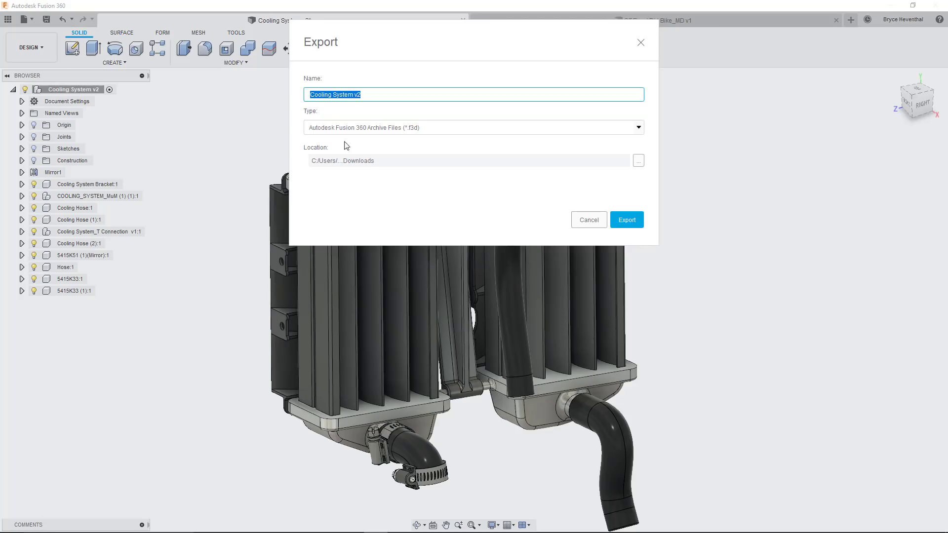
pyautogui.click(398, 129)
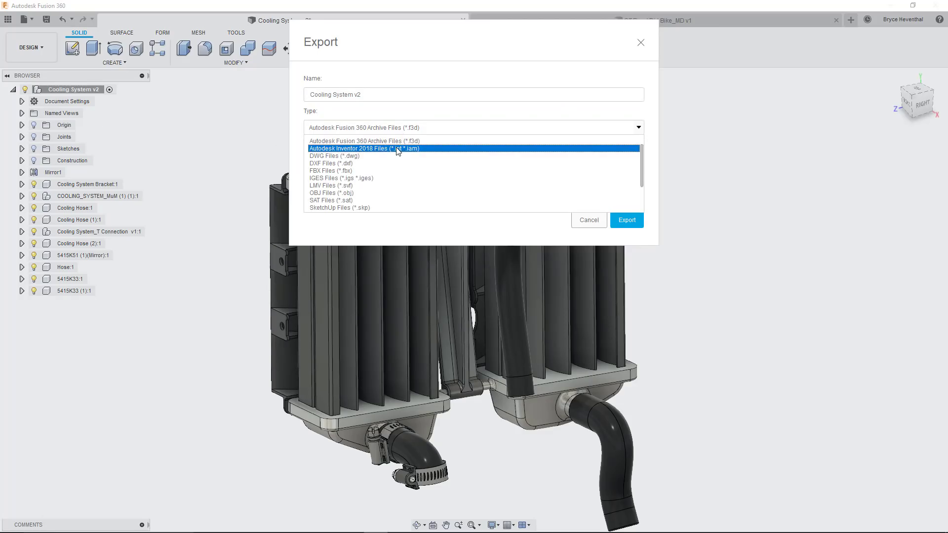
pyautogui.click(398, 149)
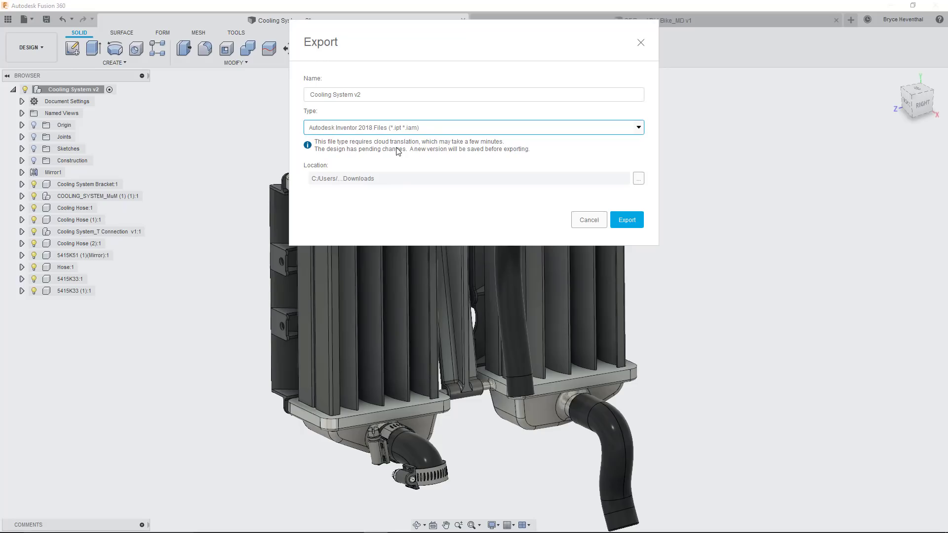
pyautogui.click(632, 222)
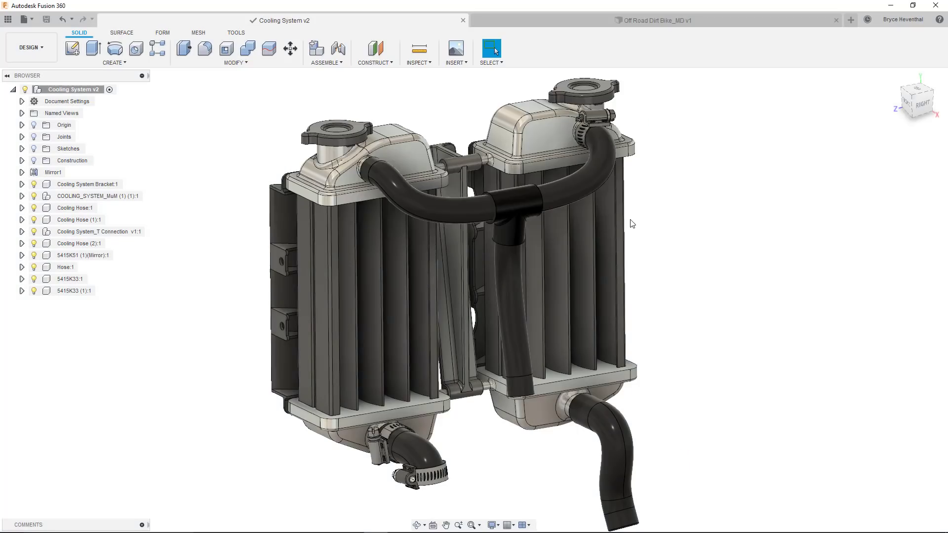
# Check the export job status, then show the exported Inventor files in File Explorer.
pyautogui.click(870, 16)
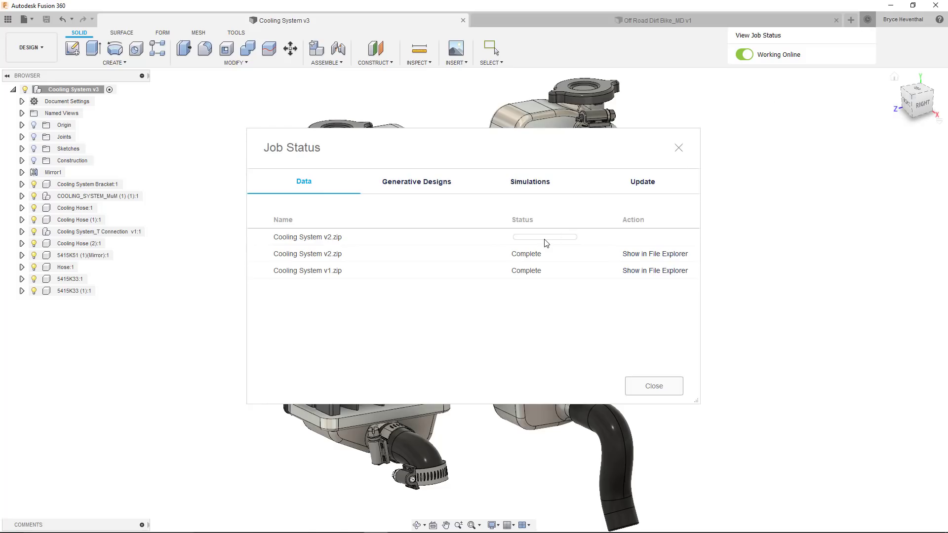
pyautogui.click(653, 386)
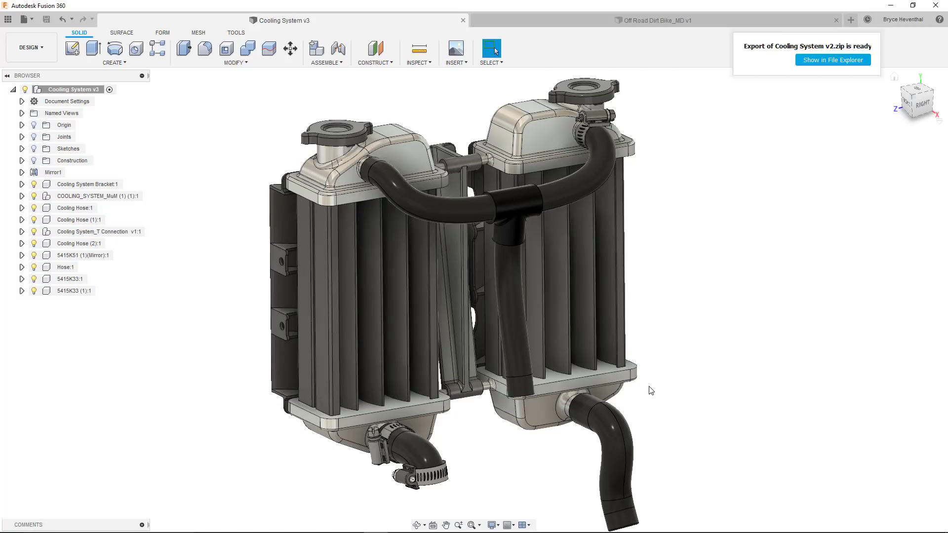
pyautogui.click(832, 60)
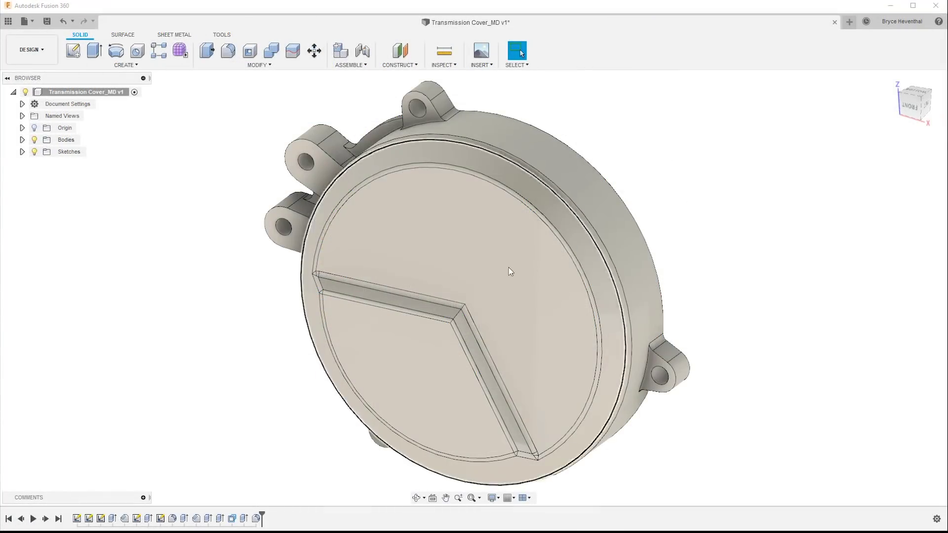
# Start a new sketch on the Transmission Cover's large flat face.
pyautogui.click(497, 272)
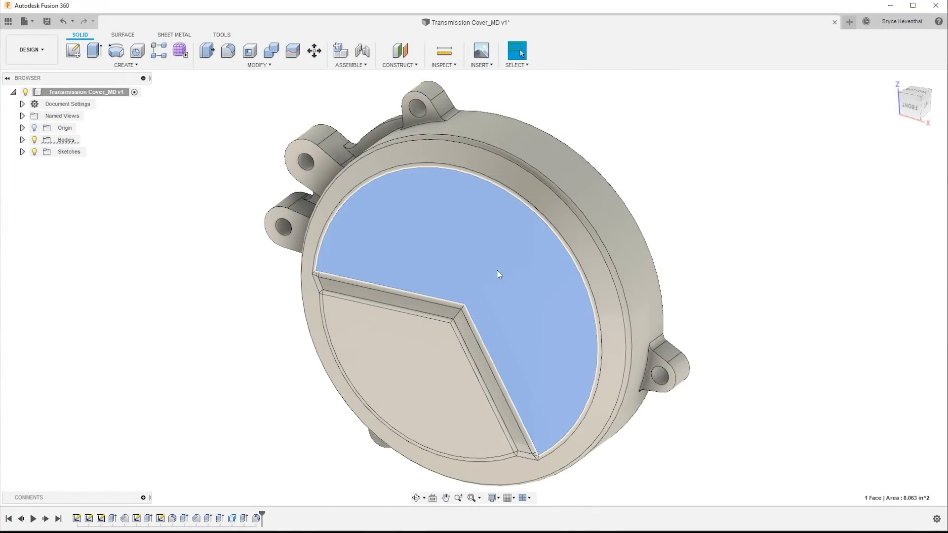
pyautogui.rightClick(495, 272)
pyautogui.click(489, 323)
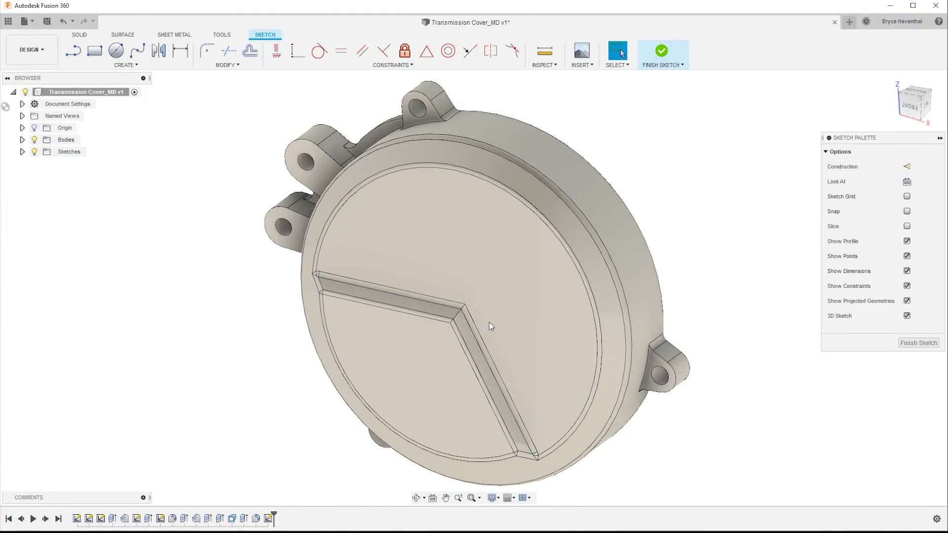
# Insert logo-3.svg onto the cover face, offset 0.155 in by 0.472 in, as sketch geometry.
pyautogui.click(581, 66)
pyautogui.click(597, 127)
pyautogui.click(750, 152)
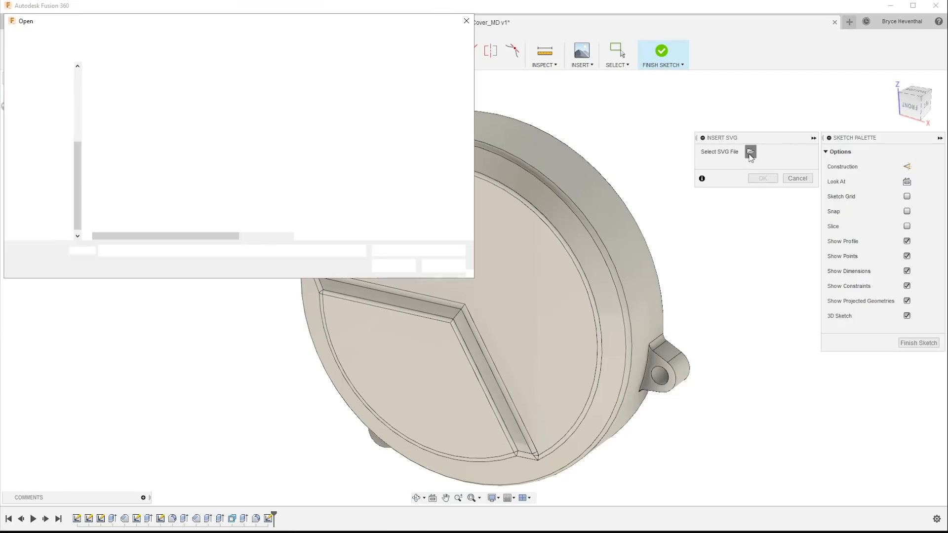
pyautogui.click(277, 84)
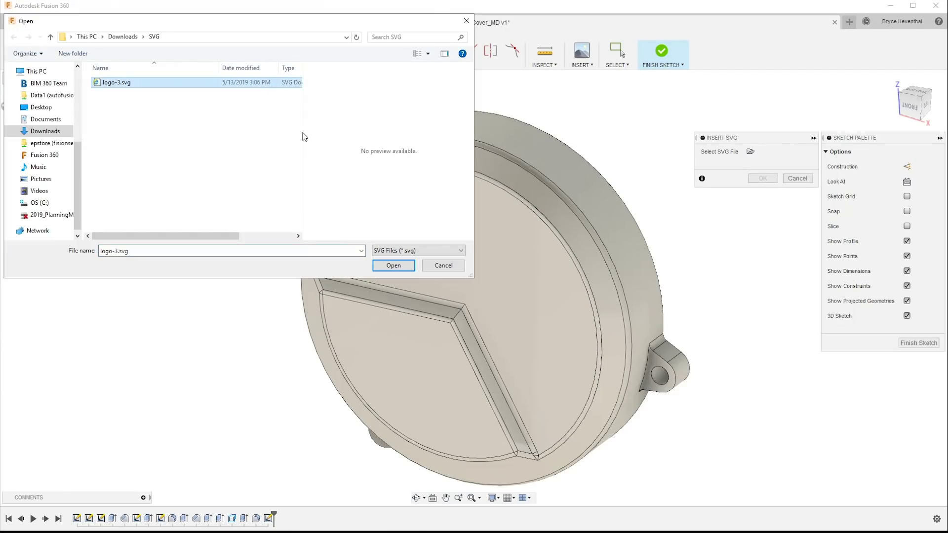
pyautogui.click(393, 265)
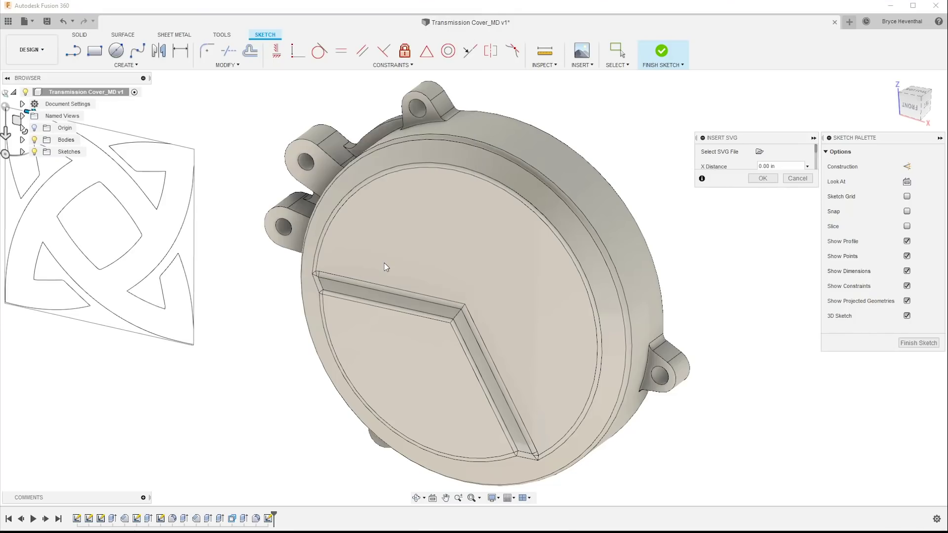
pyautogui.moveTo(40, 136); pyautogui.dragTo(418, 190)
pyautogui.click(759, 256)
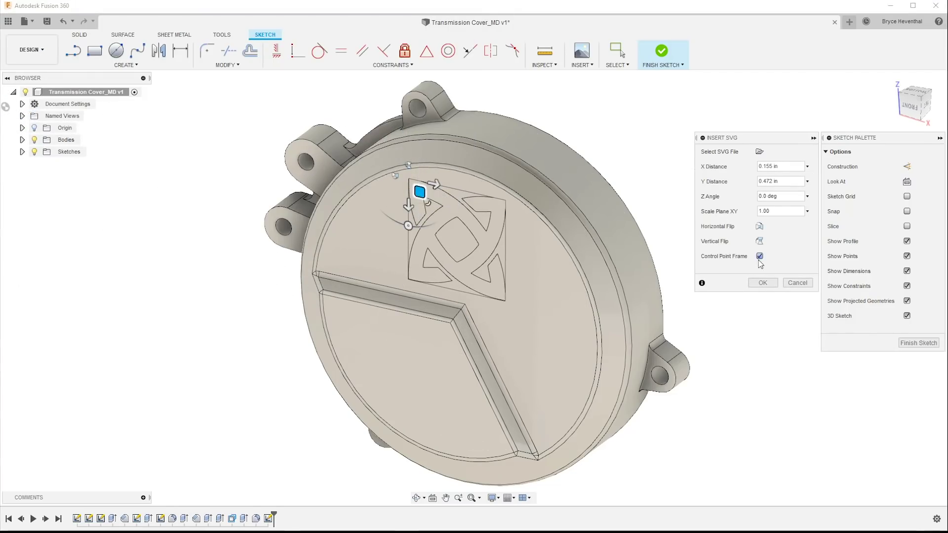
pyautogui.click(915, 109)
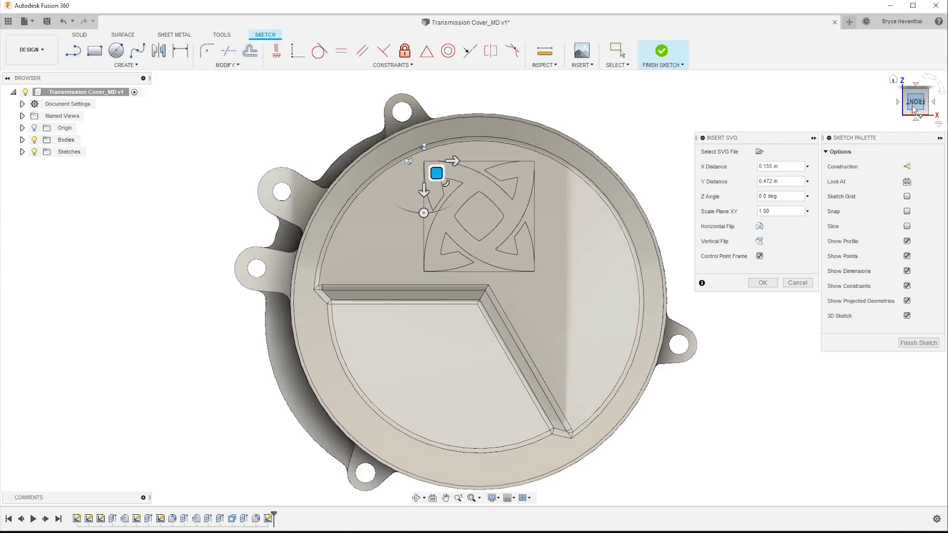
pyautogui.click(763, 283)
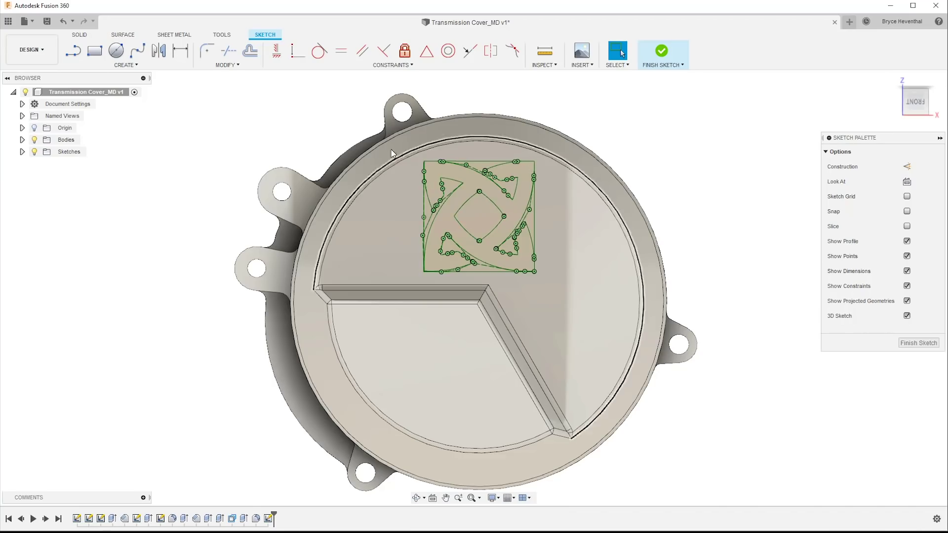
# Window-select the logo sketch geometry and unfix its curves for editing.
pyautogui.moveTo(391, 149)
pyautogui.mouseDown()
pyautogui.moveTo(467, 192)
pyautogui.moveTo(593, 296)
pyautogui.mouseUp()
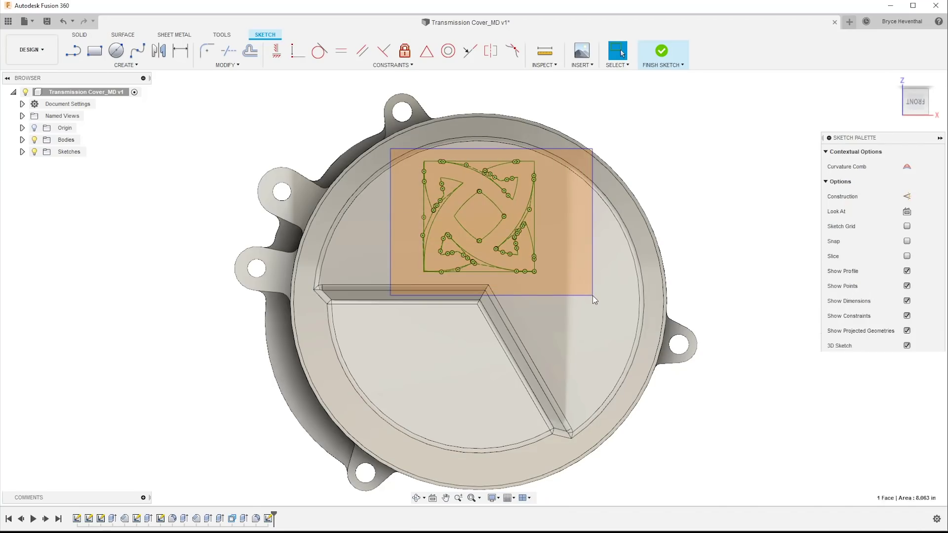
pyautogui.rightClick(510, 271)
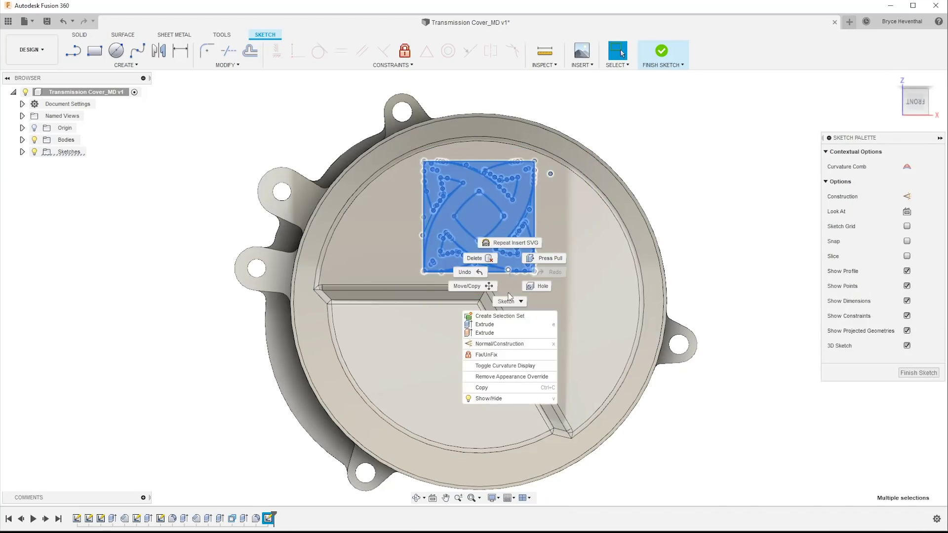
pyautogui.click(504, 355)
pyautogui.scroll(5, 498, 179)
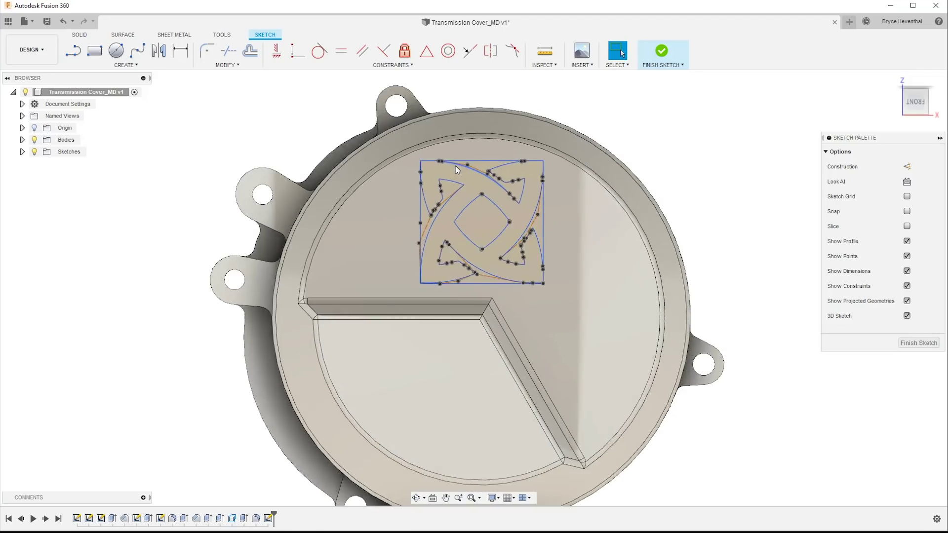
pyautogui.scroll(3, 497, 179)
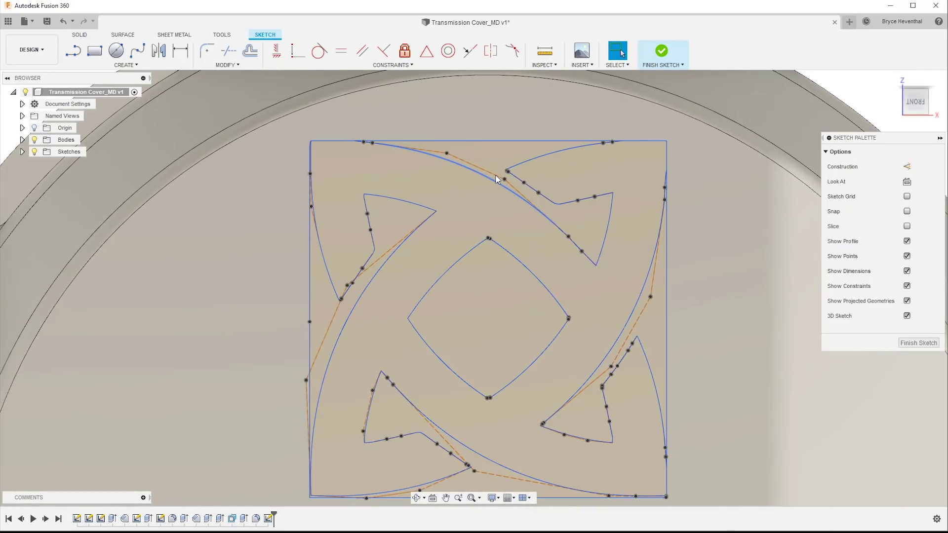
# Reshape one logo spline by dragging a control point, with its curvature comb shown.
pyautogui.click(447, 156)
pyautogui.rightClick(448, 157)
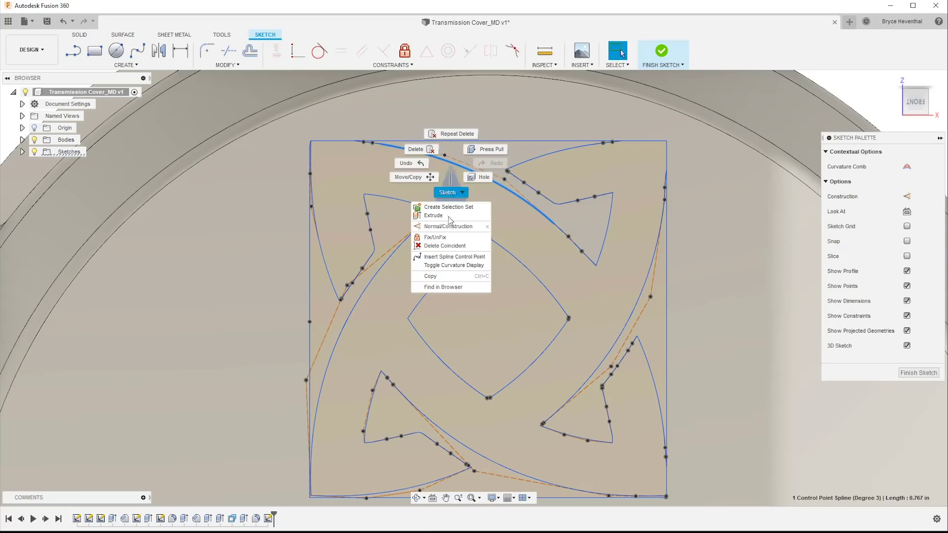
pyautogui.click(451, 267)
pyautogui.press('Return')
pyautogui.moveTo(504, 179); pyautogui.dragTo(502, 189)
# Extrude the logo profile as a 0.076 in cut into the cover face.
pyautogui.press('e')
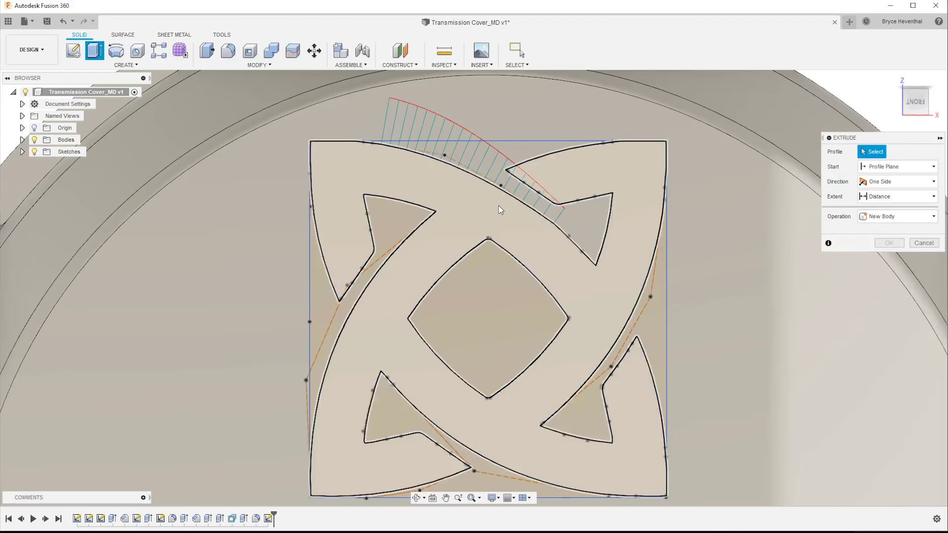
pyautogui.click(509, 227)
pyautogui.moveTo(434, 341); pyautogui.dragTo(431, 339)
pyautogui.press('Return')
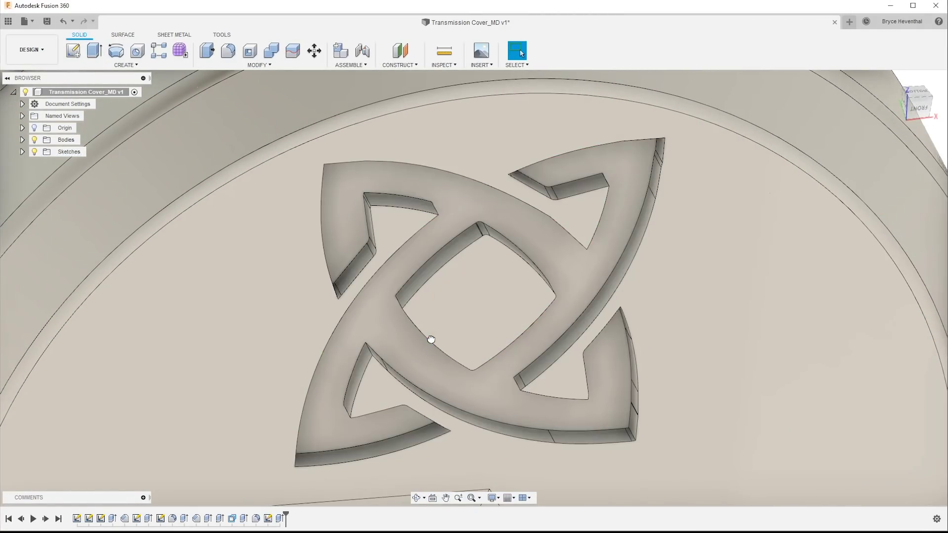
pyautogui.scroll(-5, 431, 340)
pyautogui.scroll(5, 447, 378)
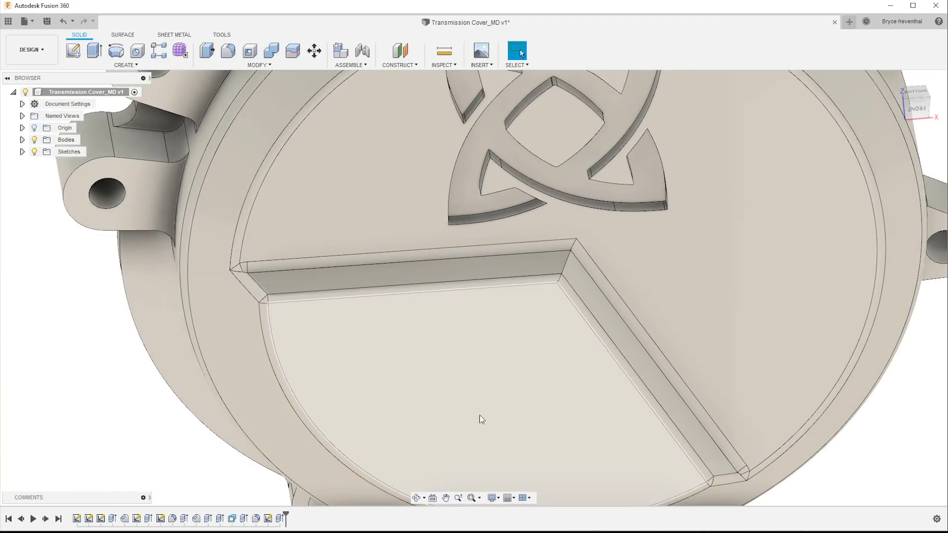
# Create a new sketch on the lower pocket floor, starting and cancelling Offset.
pyautogui.moveTo(481, 419); pyautogui.dragTo(473, 336, button='middle')
pyautogui.rightClick(473, 336)
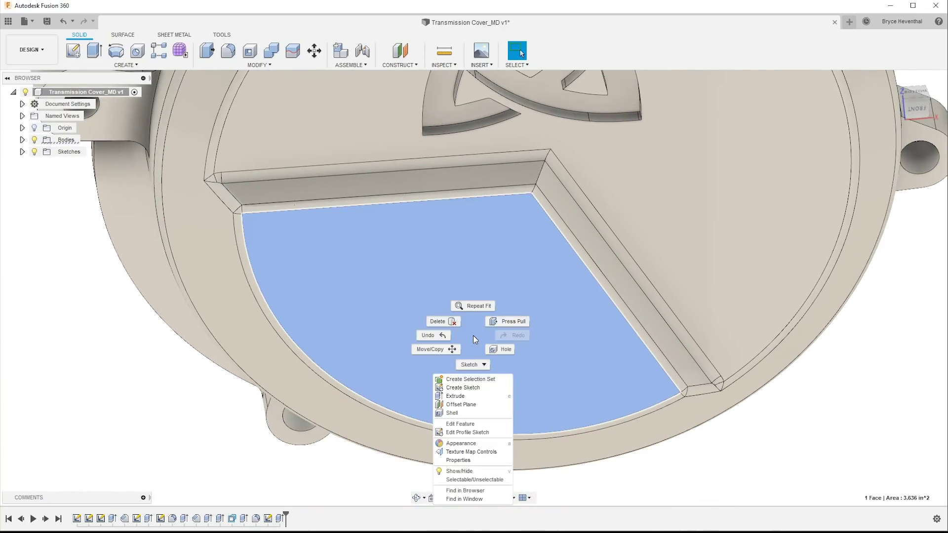
pyautogui.click(467, 388)
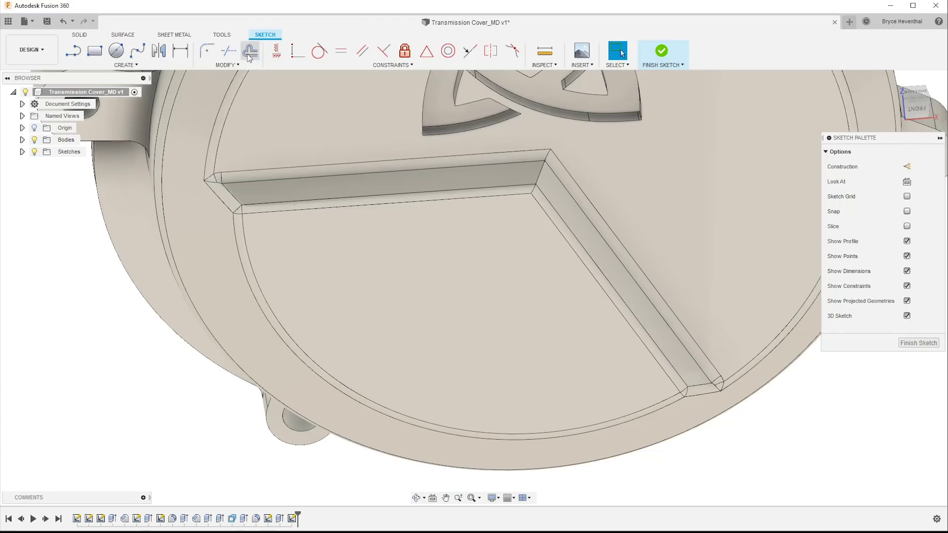
pyautogui.click(250, 53)
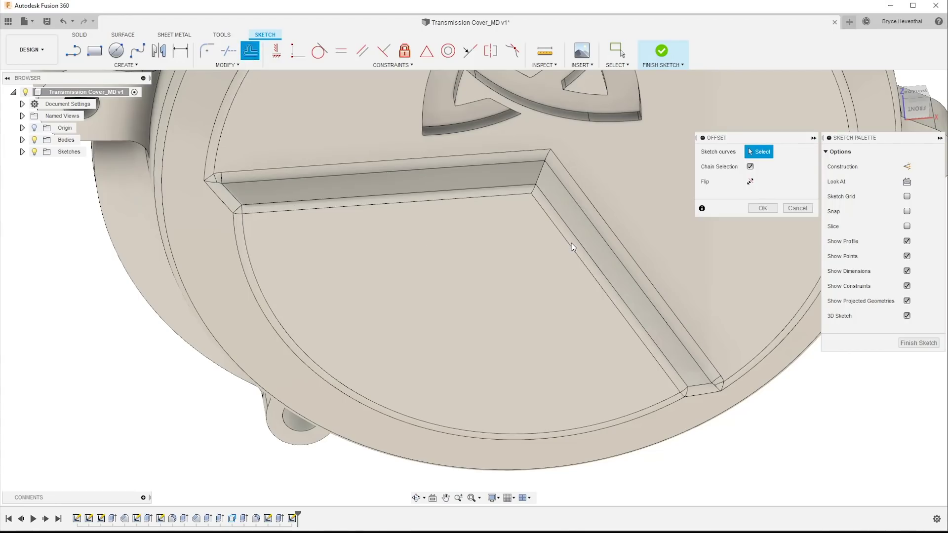
pyautogui.click(797, 209)
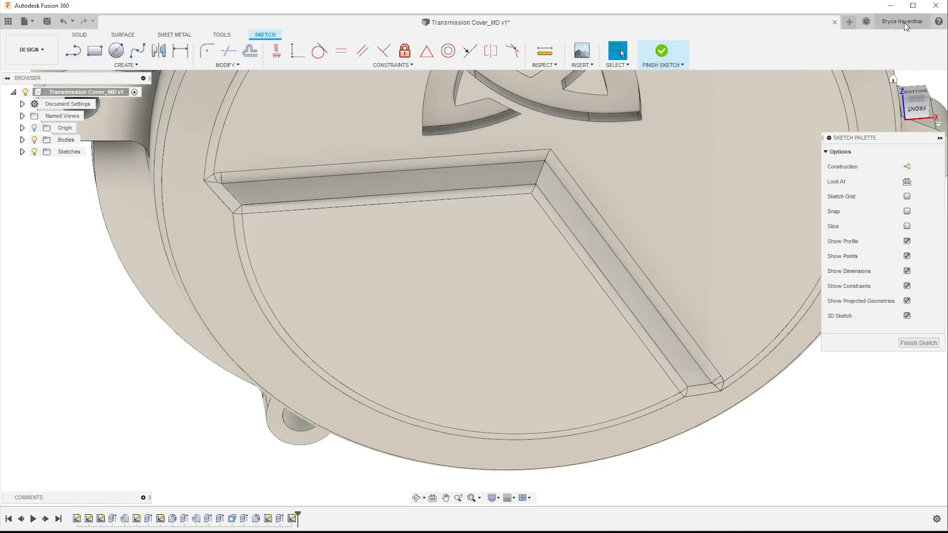
# Review the Design preferences and close the Preferences dialog unchanged.
pyautogui.click(905, 23)
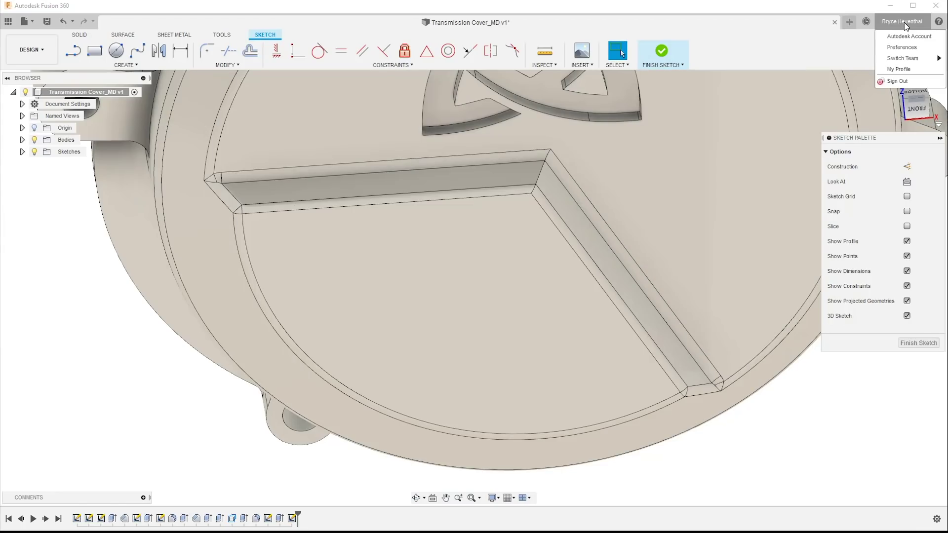
pyautogui.click(903, 47)
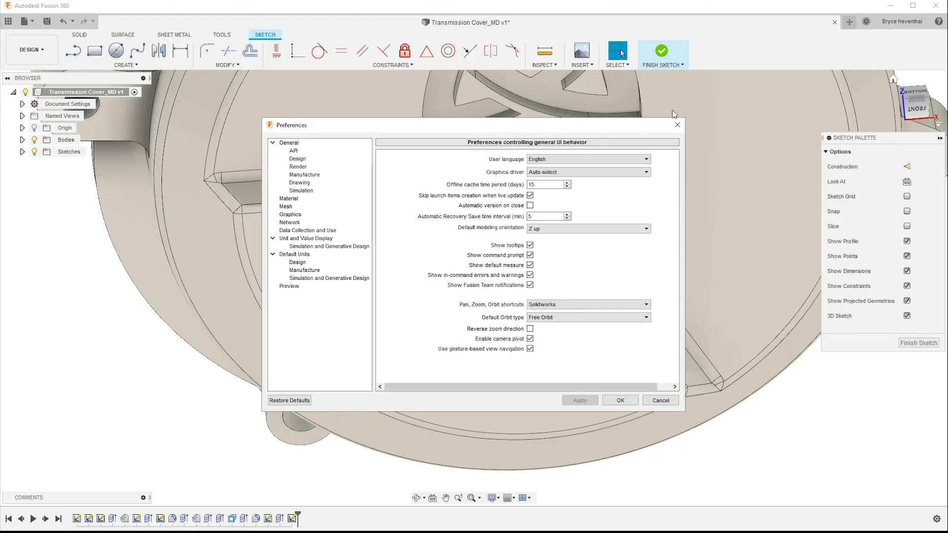
pyautogui.click(297, 159)
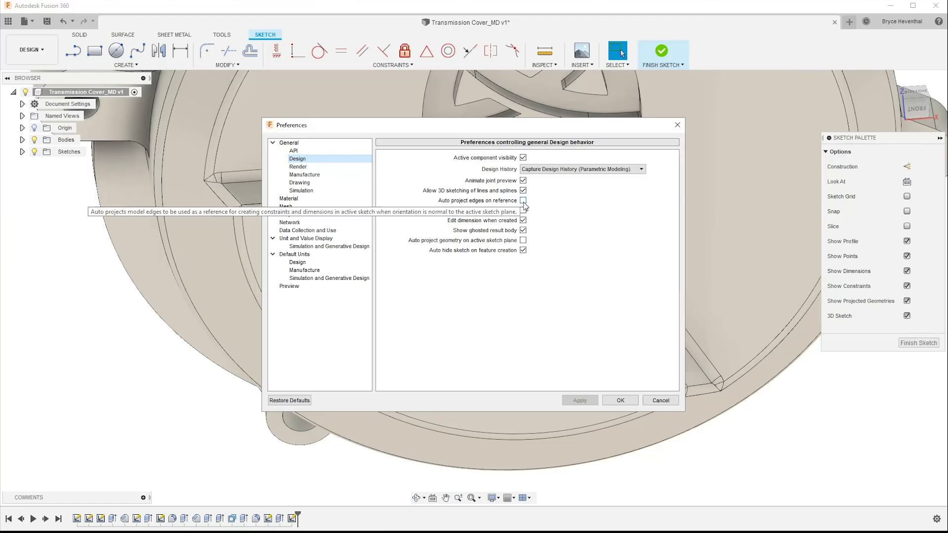
pyautogui.click(661, 401)
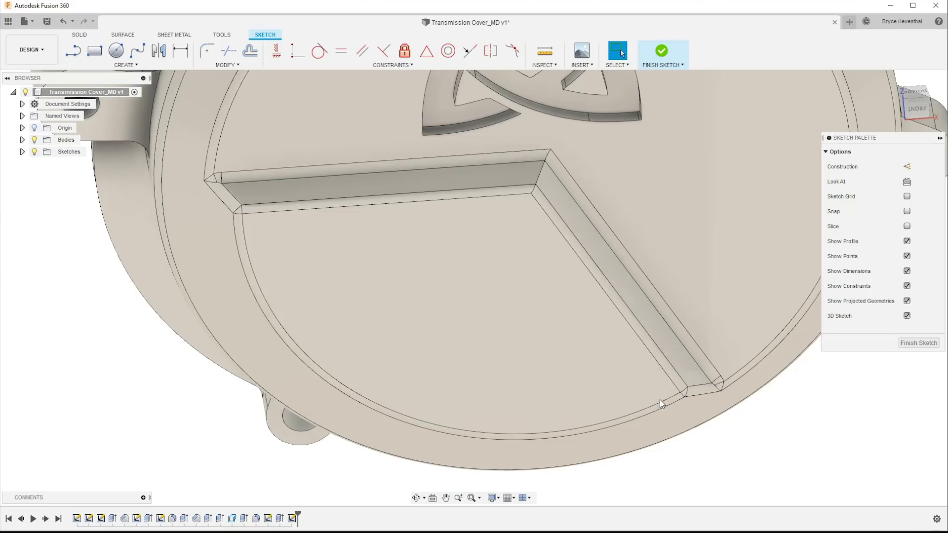
# Project the pocket floor's edges into the sketch and convert them to construction lines.
pyautogui.click(126, 65)
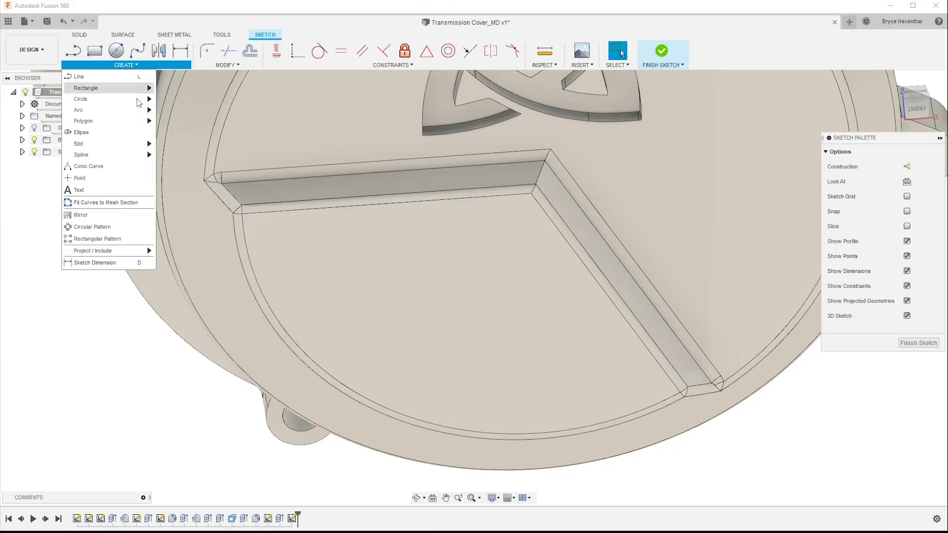
pyautogui.moveTo(123, 253)
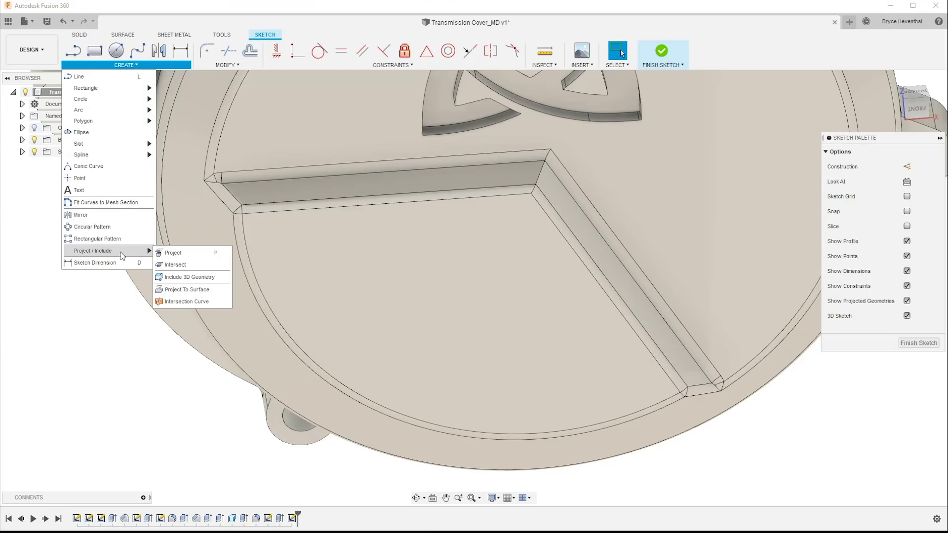
pyautogui.click(170, 256)
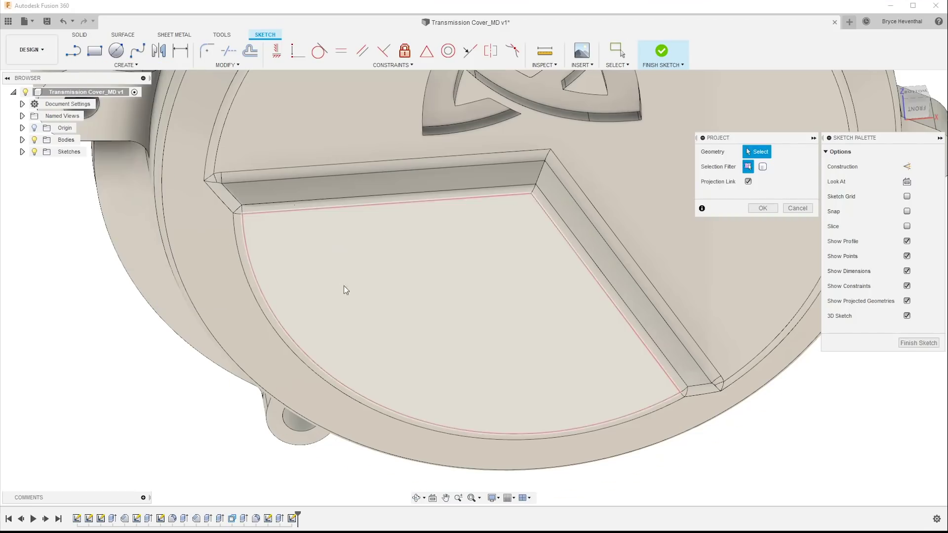
pyautogui.click(393, 292)
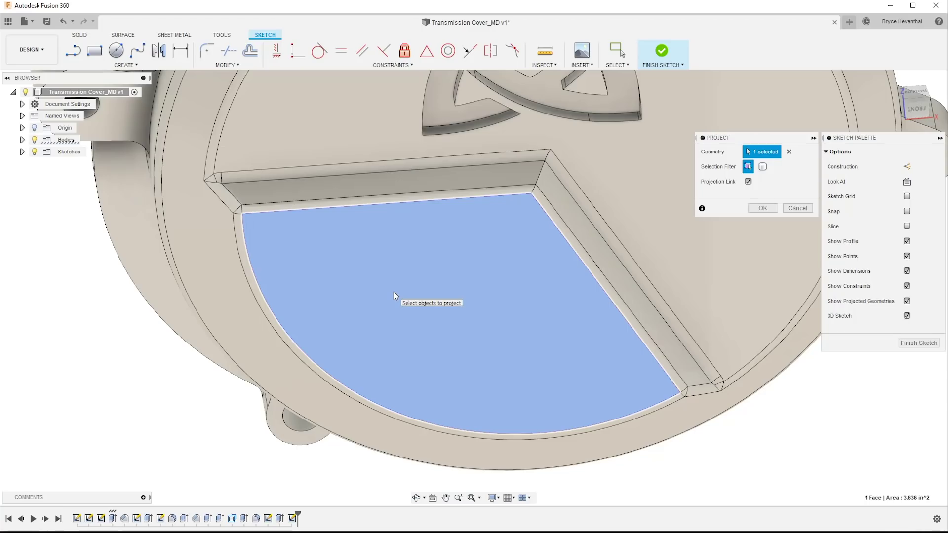
pyautogui.press('Return')
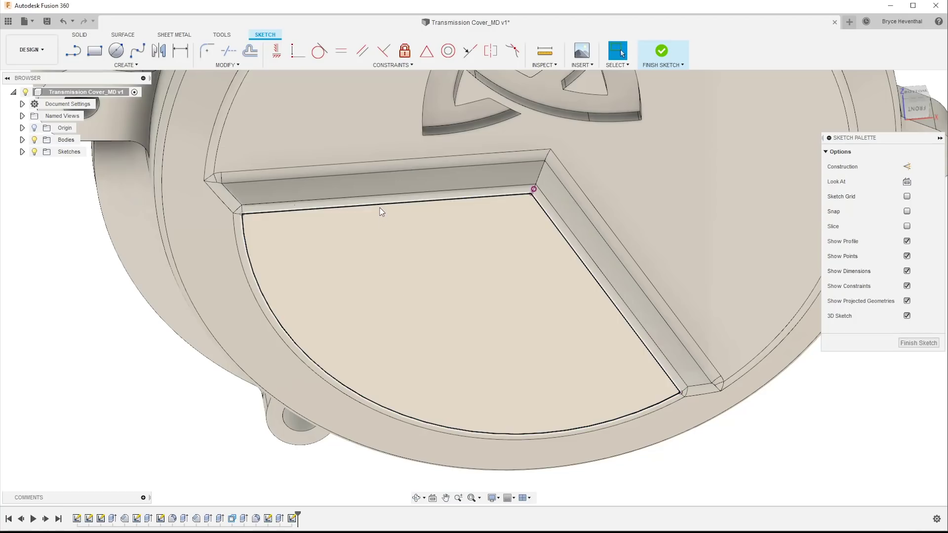
pyautogui.doubleClick(381, 209)
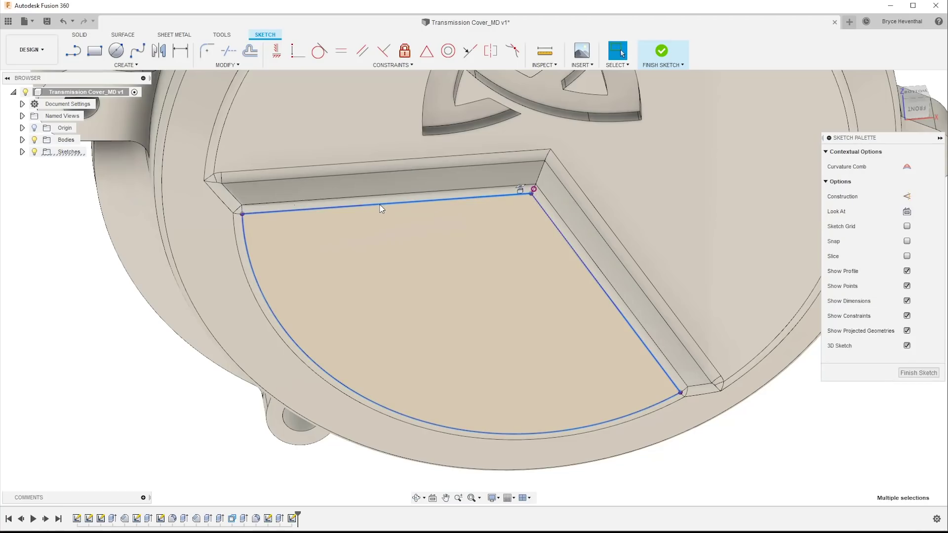
pyautogui.rightClick(381, 208)
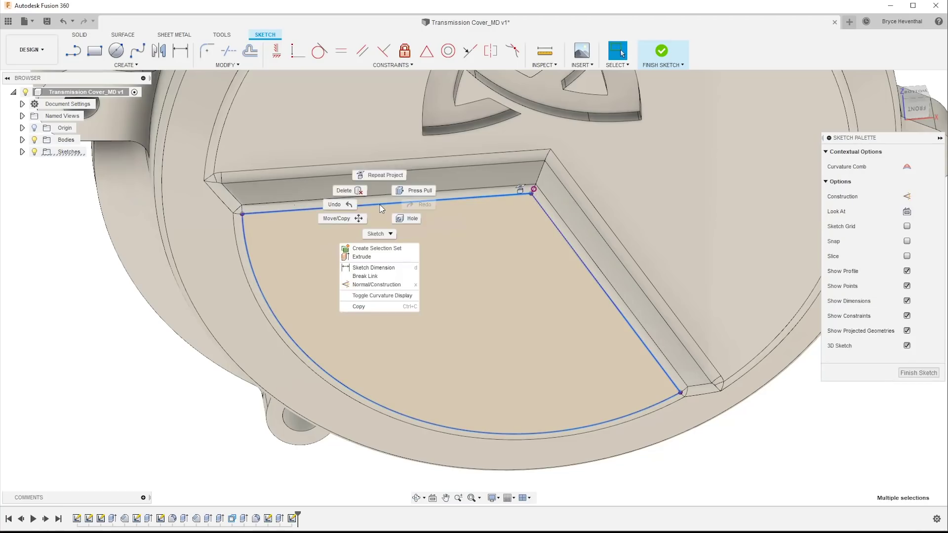
pyautogui.click(380, 285)
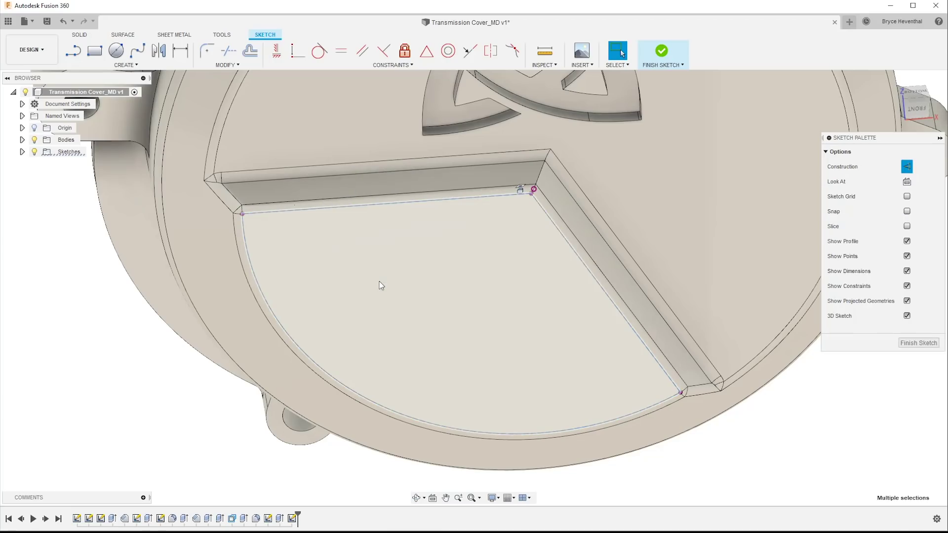
# Offset the projected edges 0.134 in inward to form a closed profile.
pyautogui.click(255, 54)
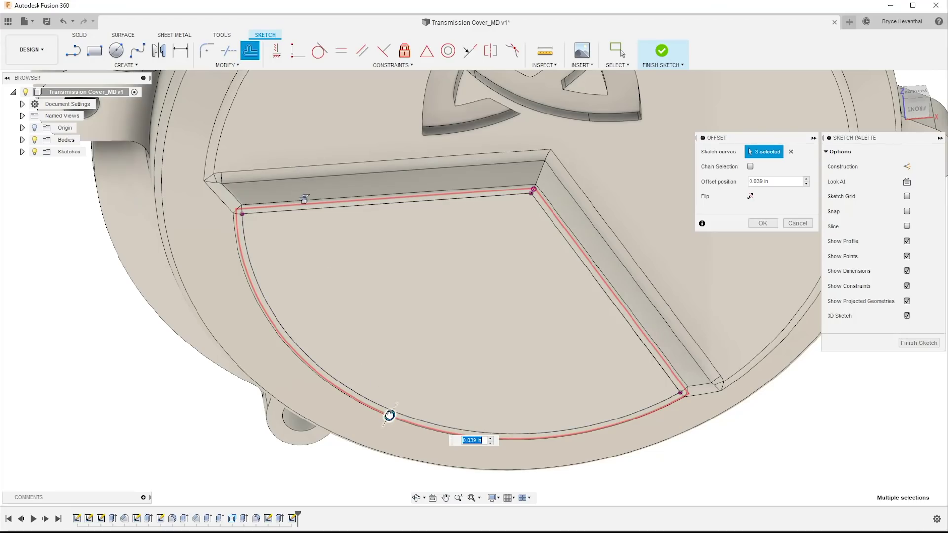
pyautogui.moveTo(388, 414); pyautogui.dragTo(407, 398)
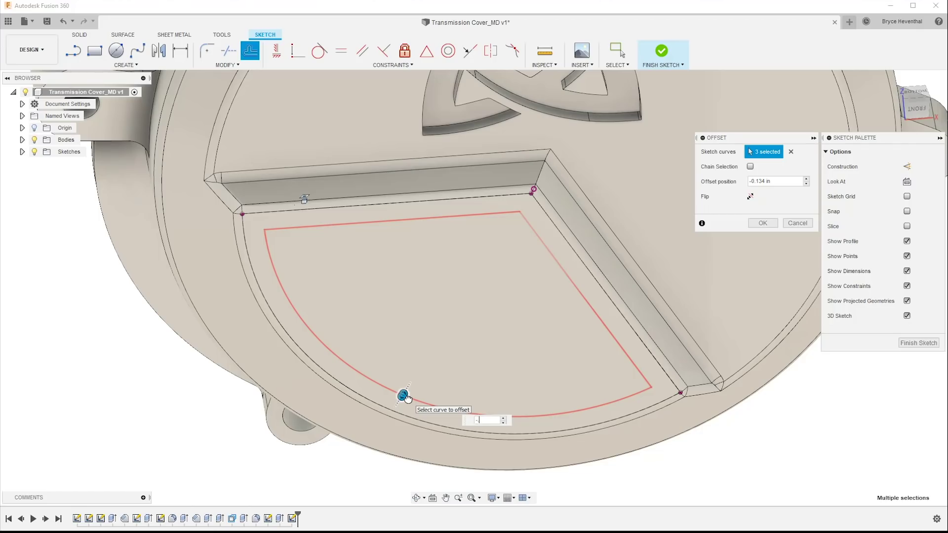
pyautogui.press('Return')
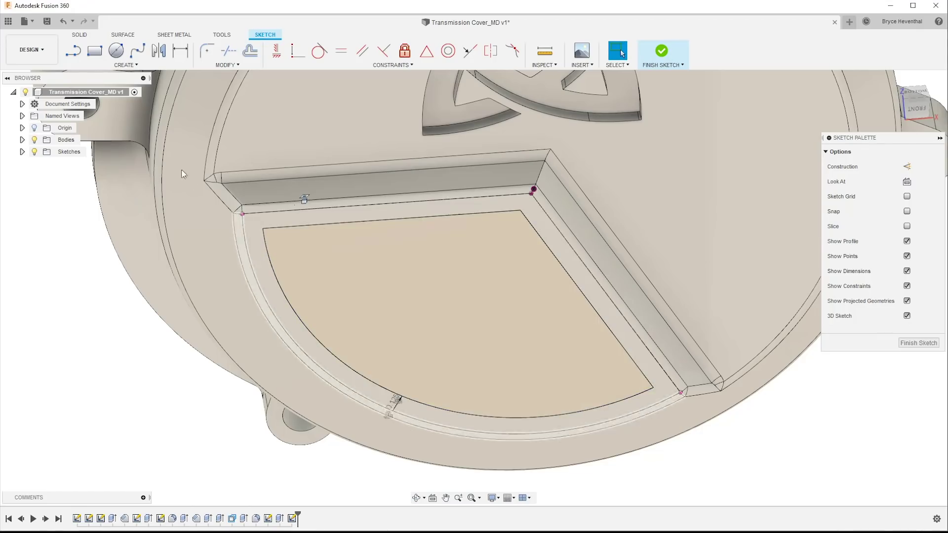
pyautogui.click(79, 34)
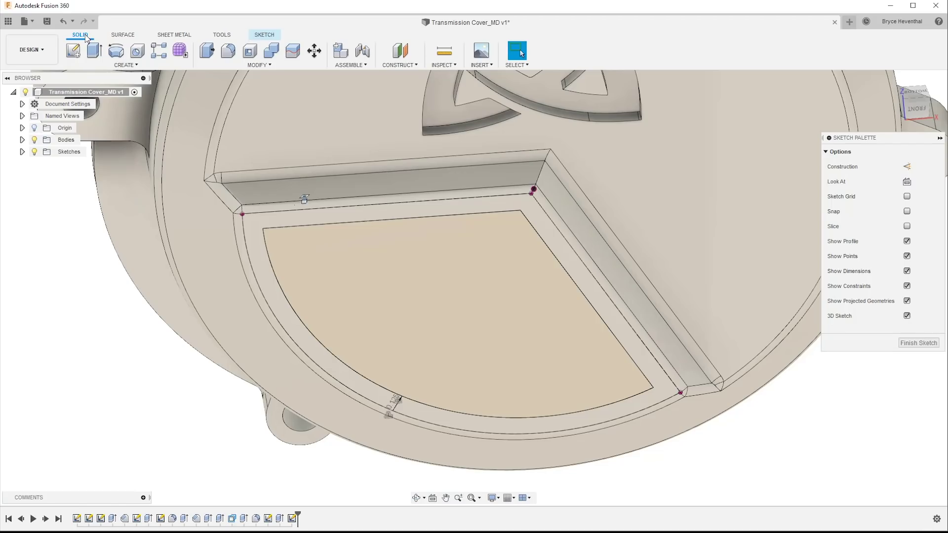
# Extrude the quarter-round profile as a -0.125 in cut into the cover.
pyautogui.click(93, 50)
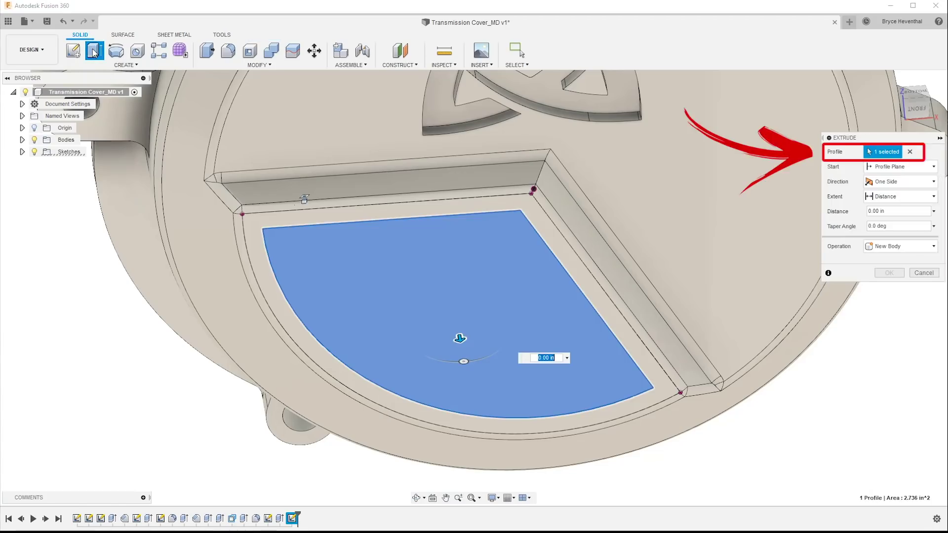
pyautogui.keyDown('shift'); pyautogui.moveTo(201, 143); pyautogui.dragTo(210, 145, button='middle'); pyautogui.keyUp('shift')
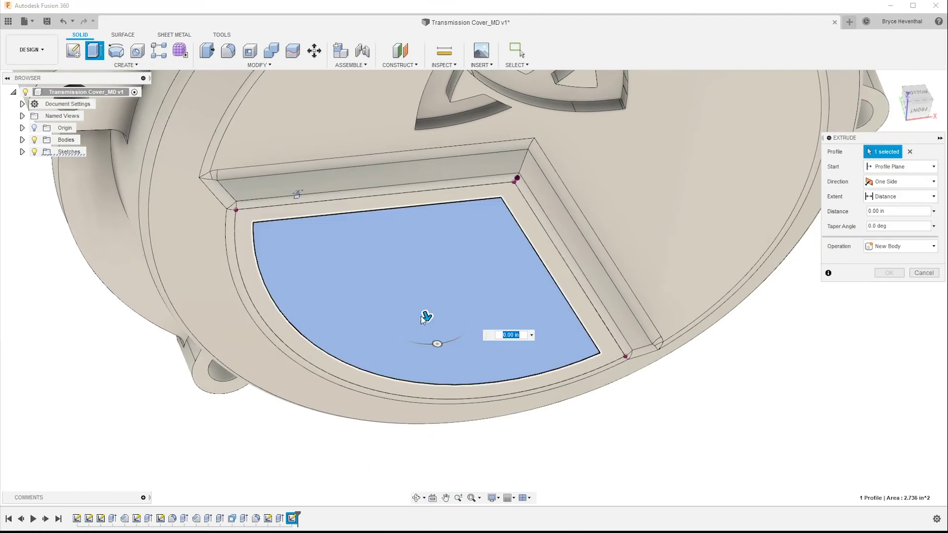
pyautogui.moveTo(423, 319); pyautogui.dragTo(421, 304)
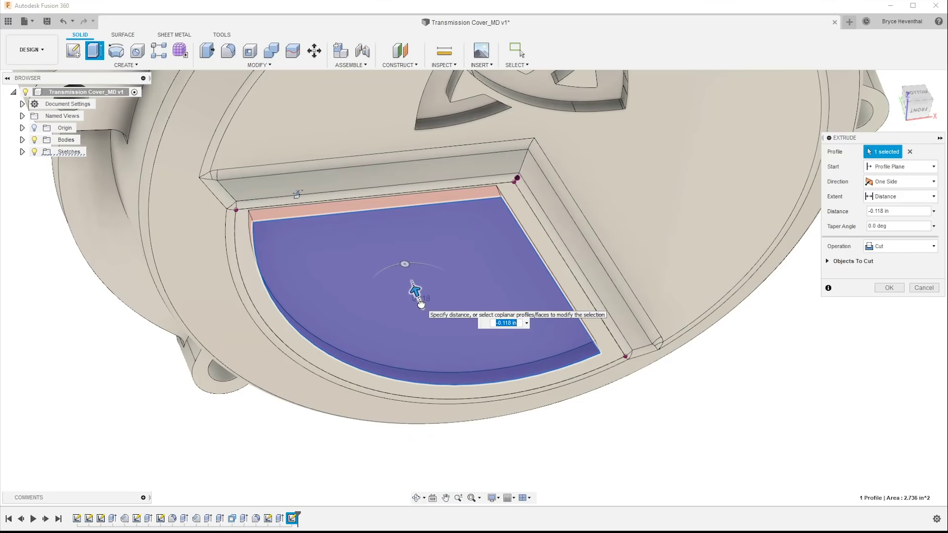
pyautogui.write('-125')
pyautogui.press('Return')
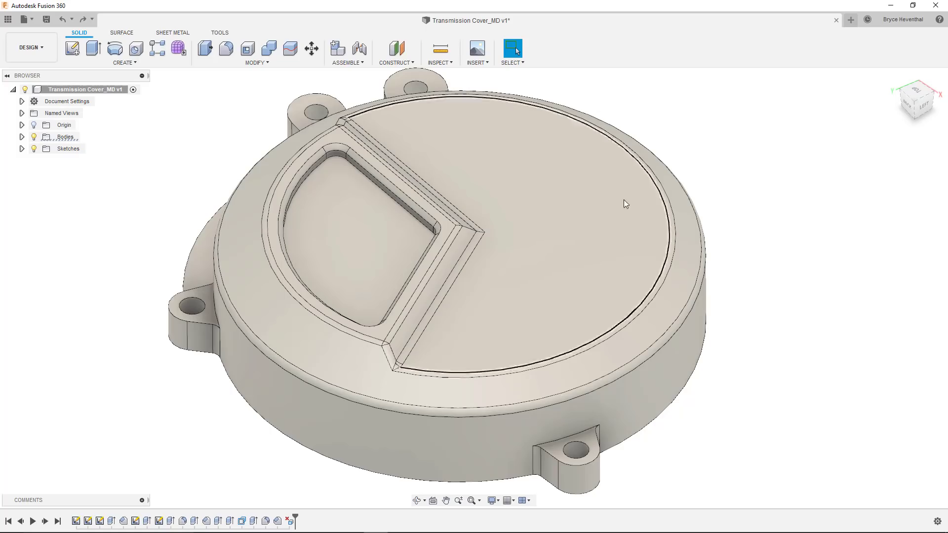
# Press Pull the cover's top face down -0.125 in as a New Offset.
pyautogui.click(594, 204)
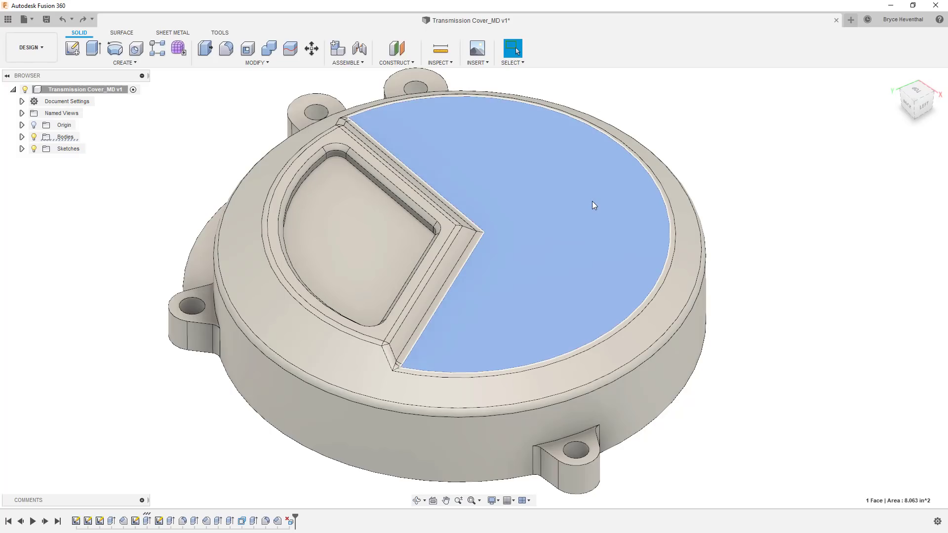
pyautogui.rightClick(593, 202)
pyautogui.click(612, 187)
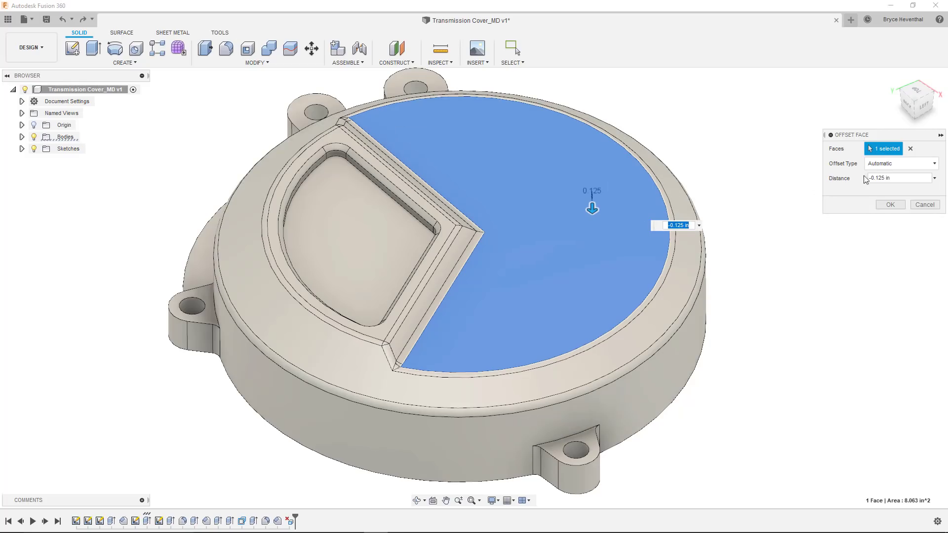
pyautogui.click(896, 164)
pyautogui.click(901, 187)
pyautogui.moveTo(592, 198); pyautogui.dragTo(592, 206)
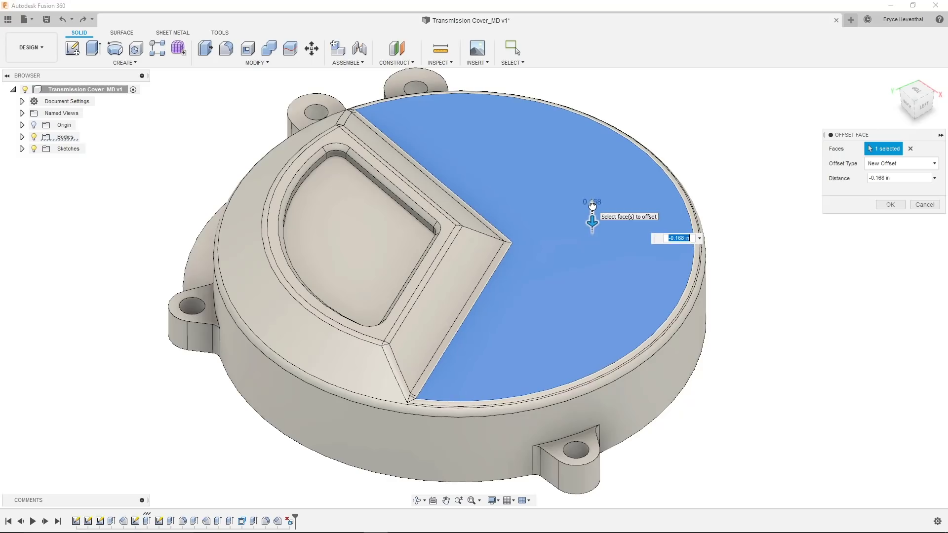
pyautogui.write('-.125')
pyautogui.press('Return')
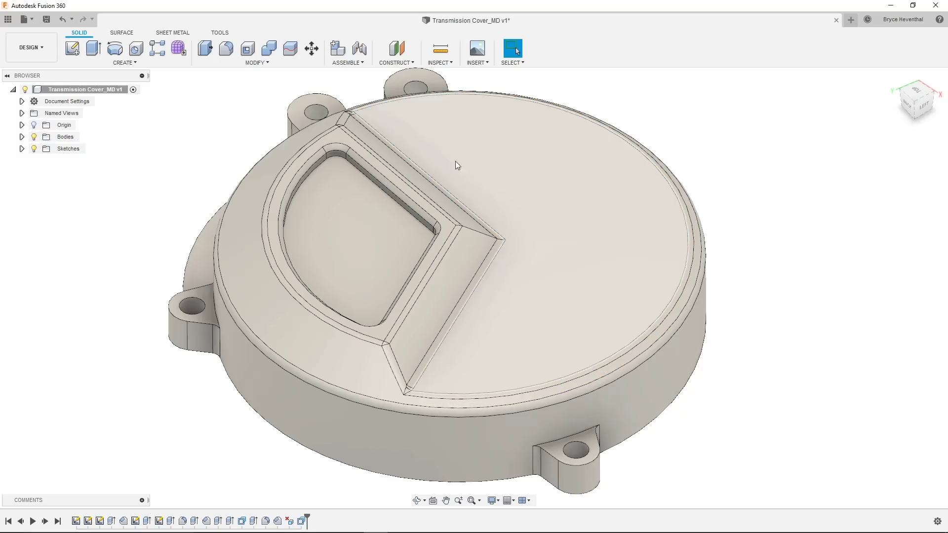
# Pin the Offset Face command from the Modify menu to the toolbar.
pyautogui.click(278, 63)
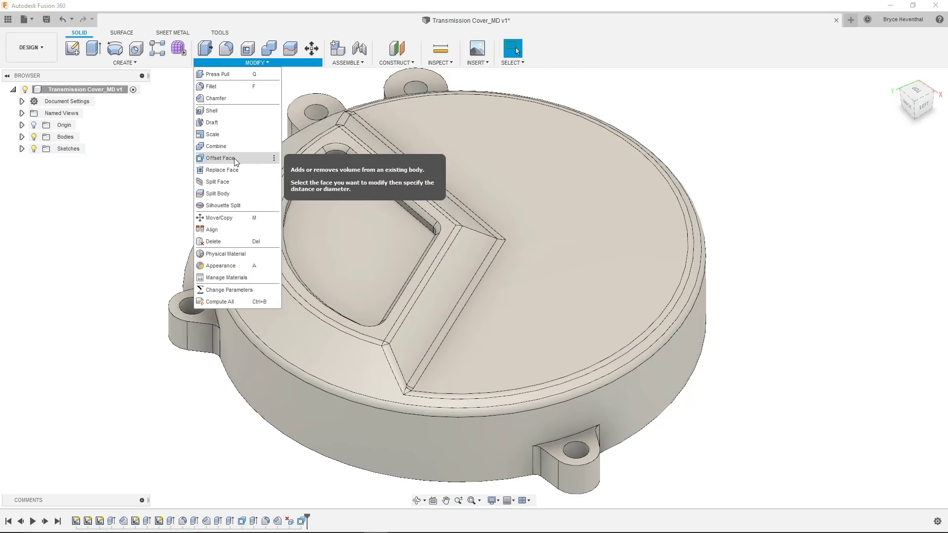
pyautogui.click(274, 158)
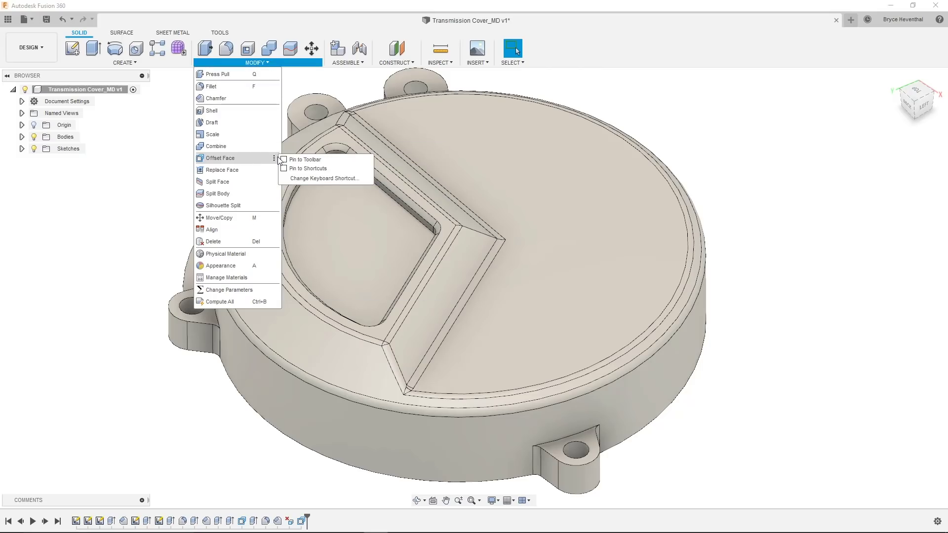
pyautogui.click(284, 159)
# Offset the pocket floor face, then edit that offset feature and reconfirm it.
pyautogui.write('s')
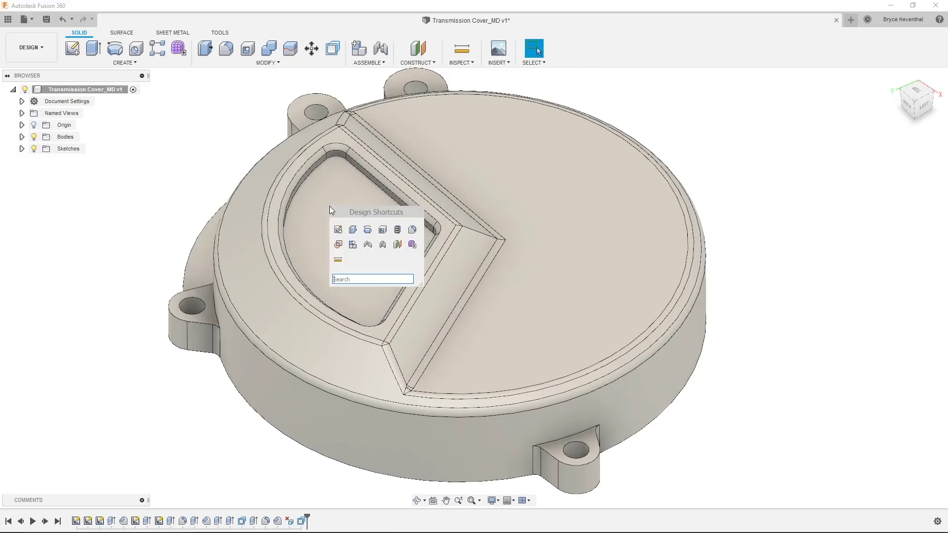
pyautogui.write('offset')
pyautogui.click(356, 316)
pyautogui.click(353, 266)
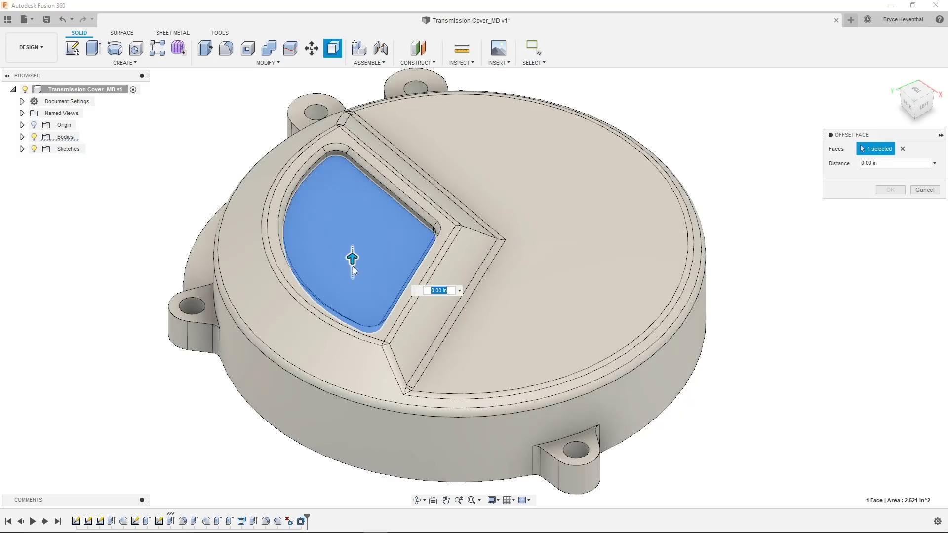
pyautogui.press('Return')
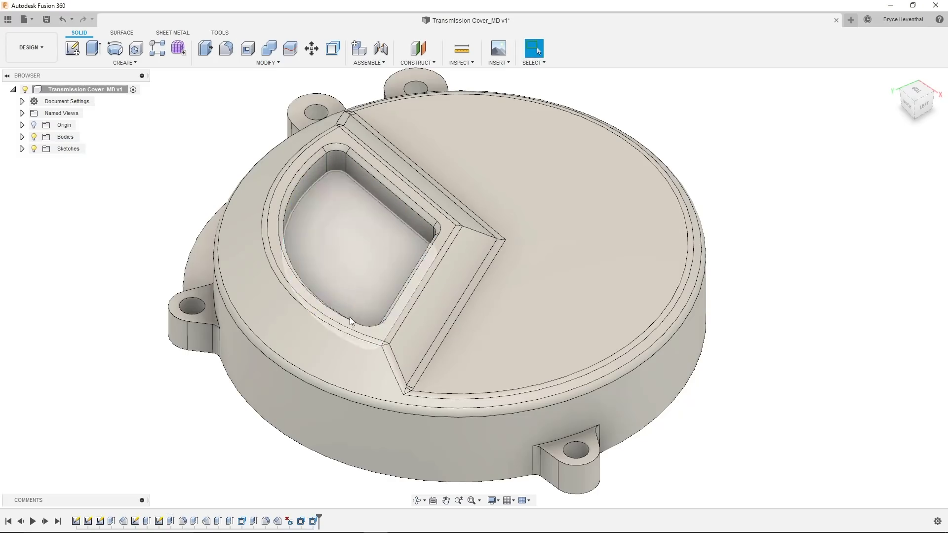
pyautogui.rightClick(313, 521)
pyautogui.click(345, 436)
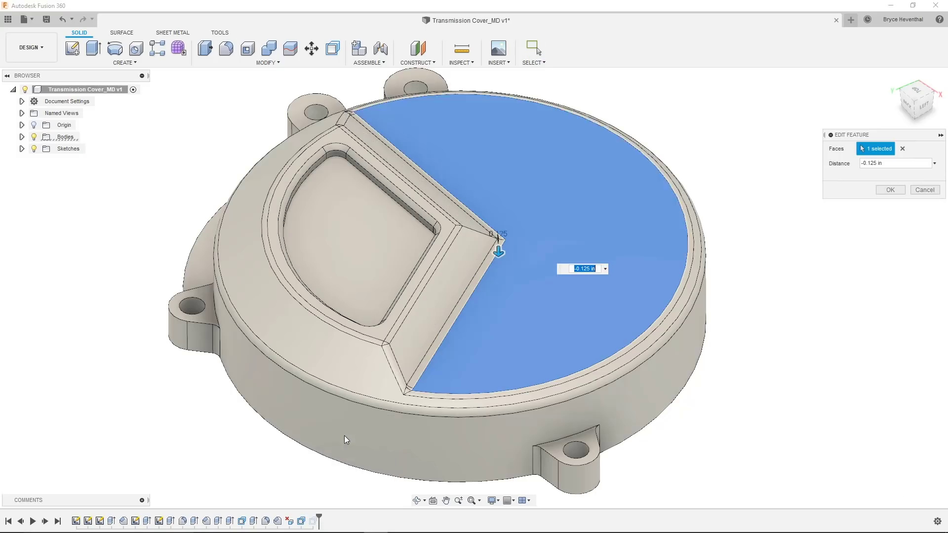
pyautogui.press('Return')
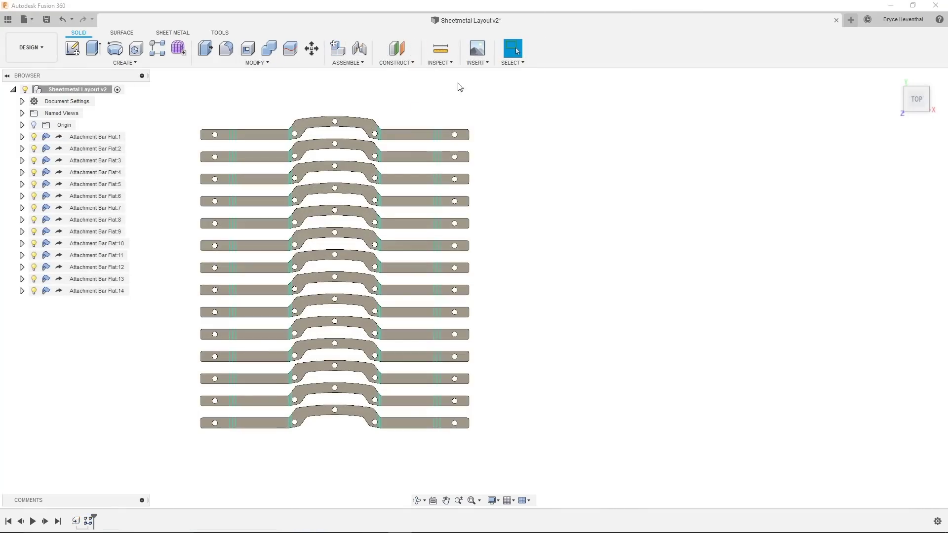
# Derive the Rear Rack flat pattern from the dirt bike design, placed right of the bars, rotated ~24°.
pyautogui.click(477, 63)
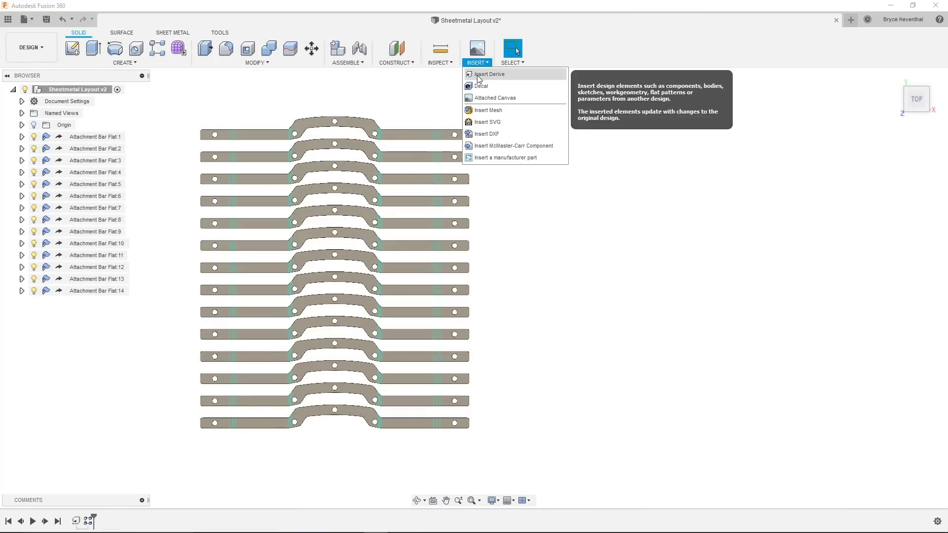
pyautogui.click(479, 76)
pyautogui.click(472, 246)
pyautogui.click(621, 370)
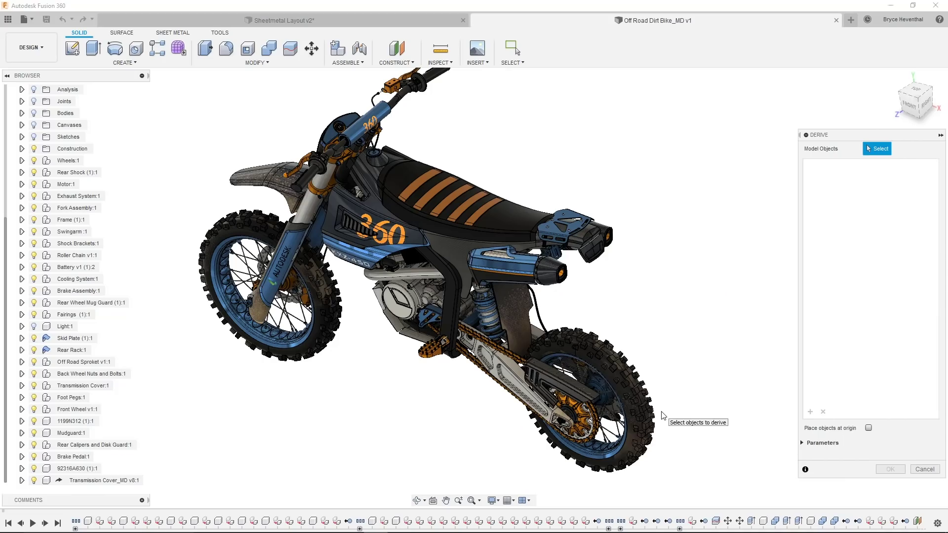
pyautogui.click(22, 351)
pyautogui.click(69, 232)
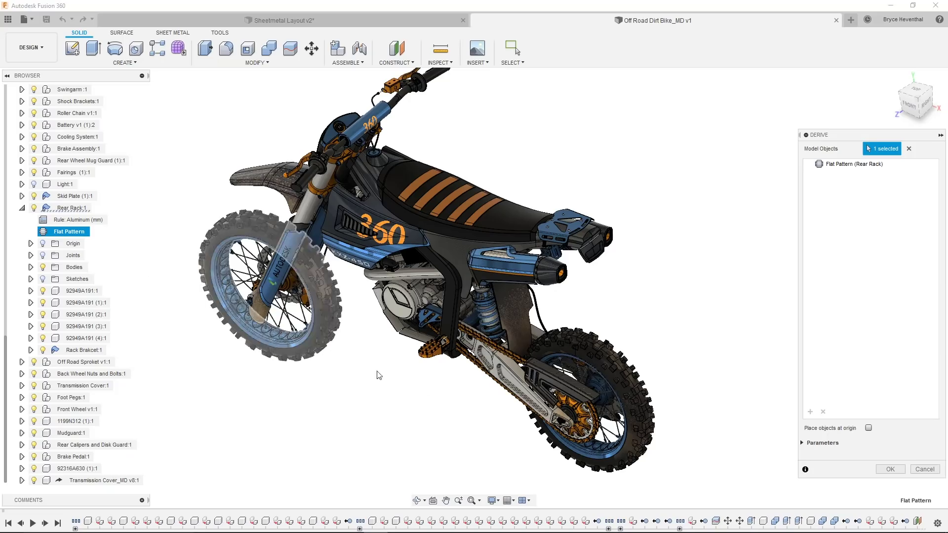
pyautogui.click(891, 469)
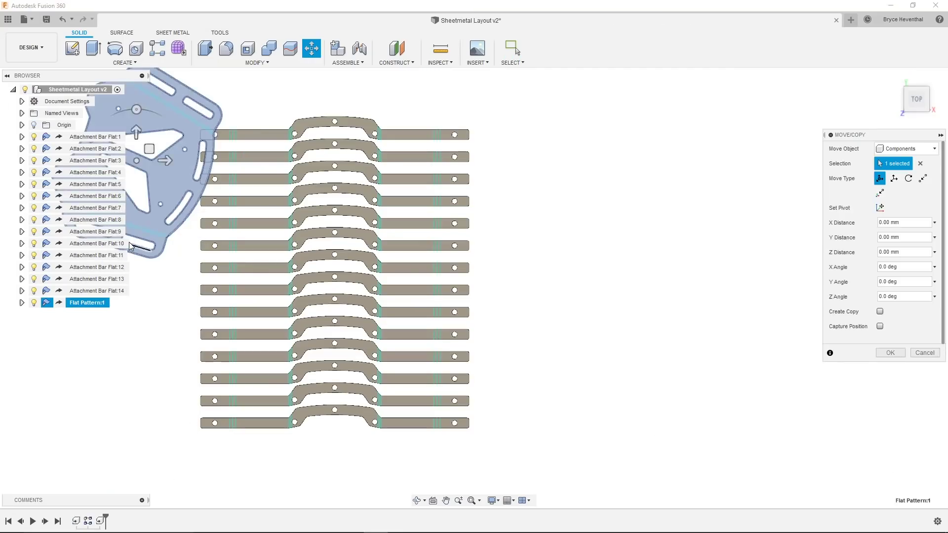
pyautogui.moveTo(136, 109); pyautogui.dragTo(564, 150)
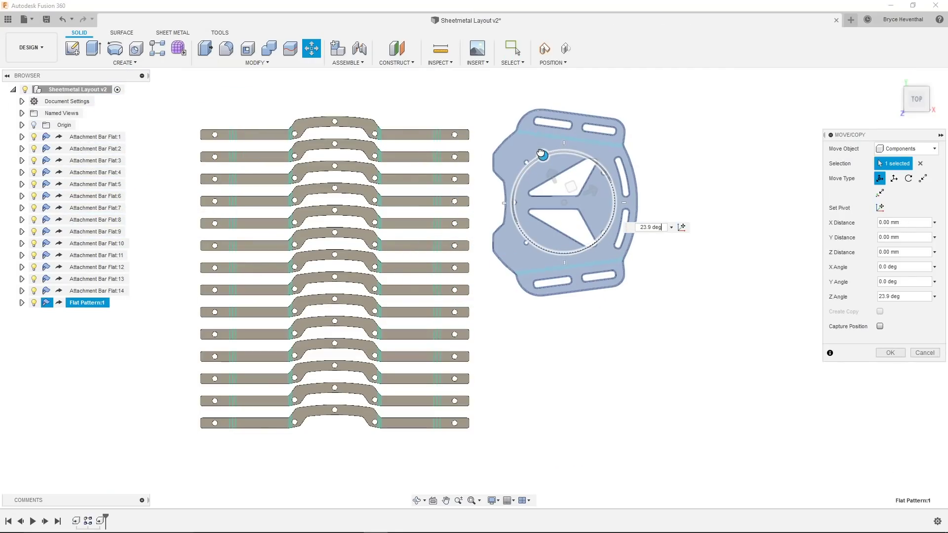
pyautogui.moveTo(542, 153); pyautogui.dragTo(542, 153)
pyautogui.press('Return')
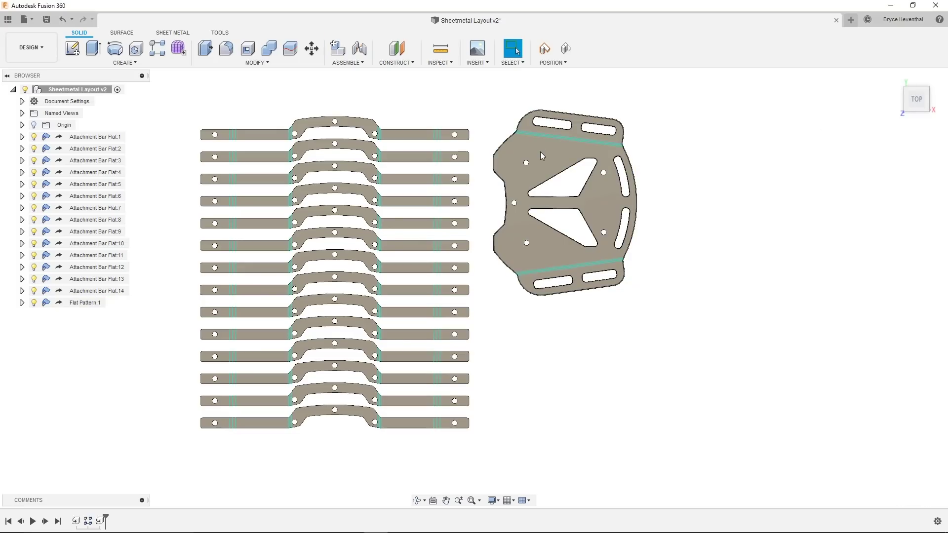
# Rename the part 'Rear Plate Flat' and paste a second copy below it.
pyautogui.doubleClick(84, 302)
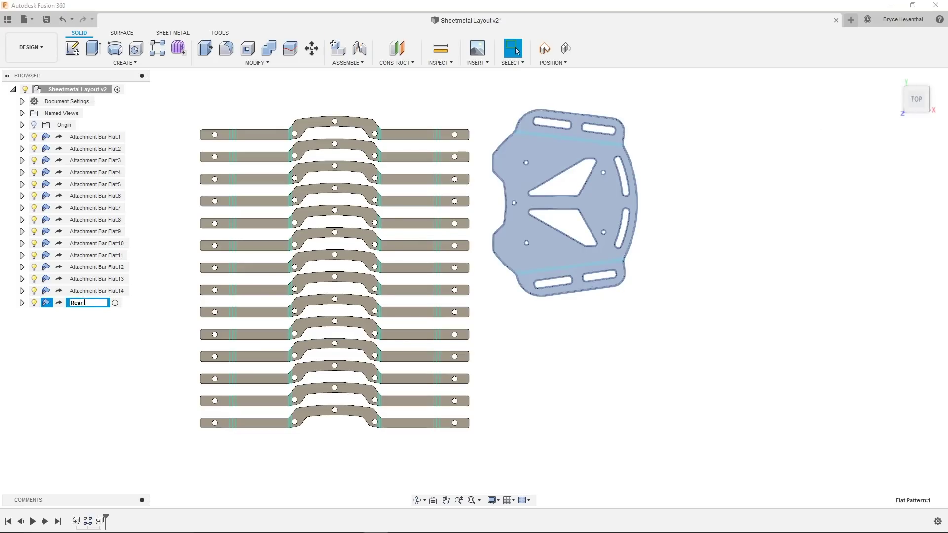
pyautogui.write('Rear Plate Flat')
pyautogui.press('Return')
pyautogui.hotkey('ctrl', 'c')
pyautogui.hotkey('ctrl', 'v')
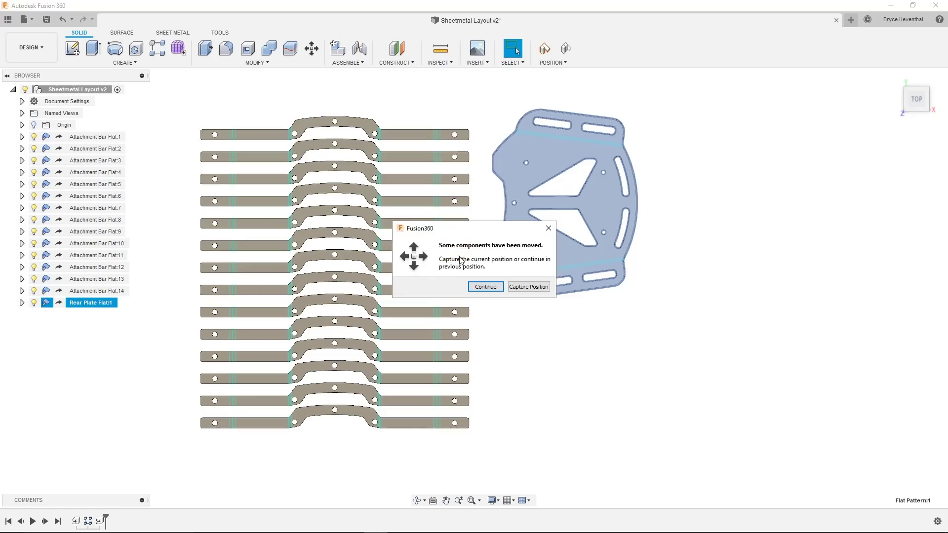
pyautogui.click(514, 287)
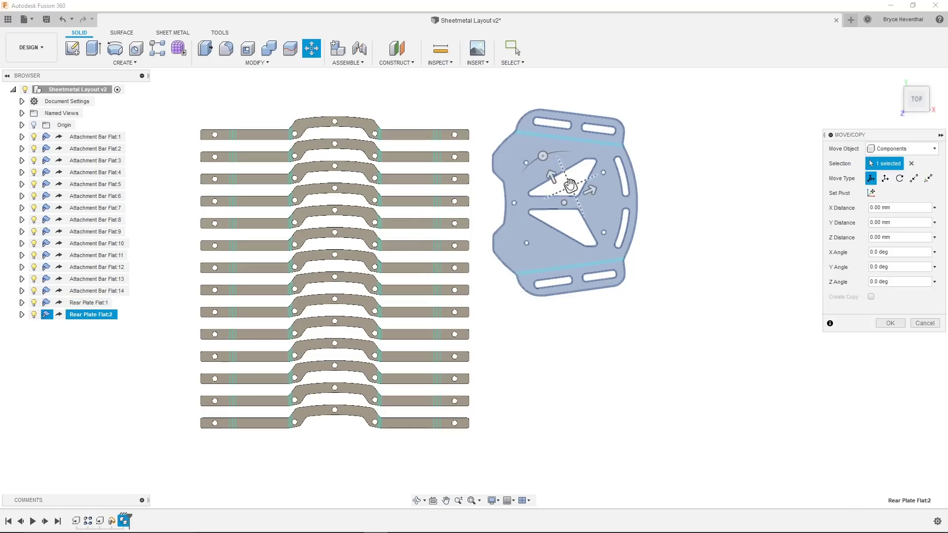
pyautogui.moveTo(571, 186); pyautogui.dragTo(635, 381)
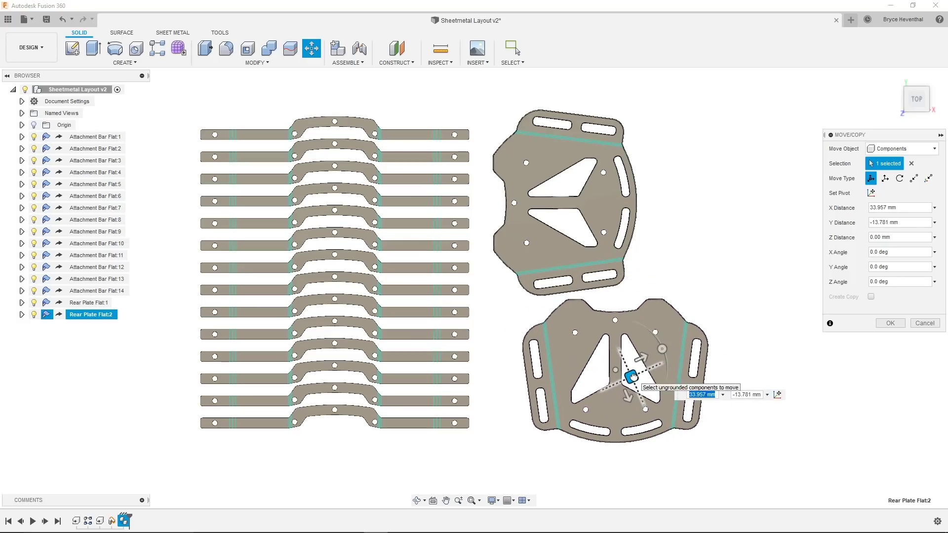
pyautogui.click(890, 323)
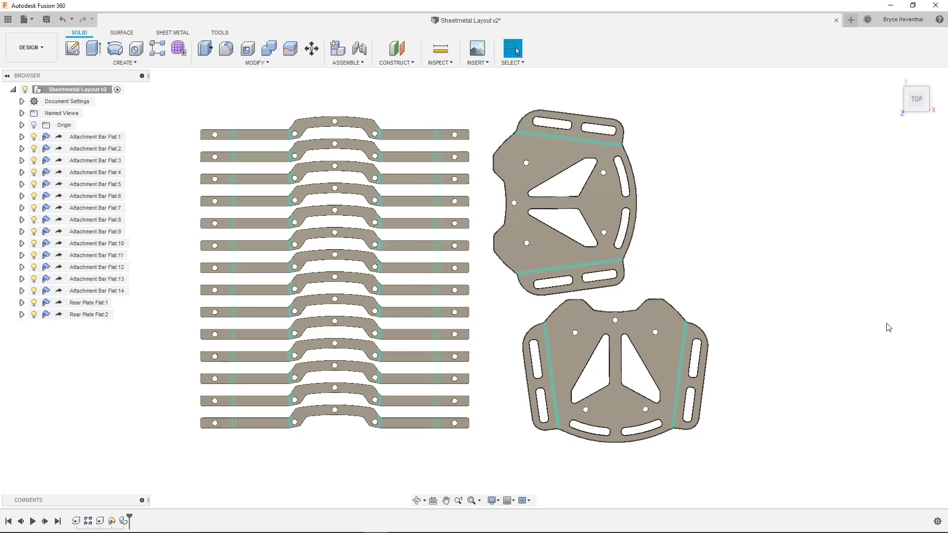
pyautogui.click(32, 47)
# Regenerate the 2D Profile1 toolpath in Manufacture and run its simulation.
pyautogui.click(38, 161)
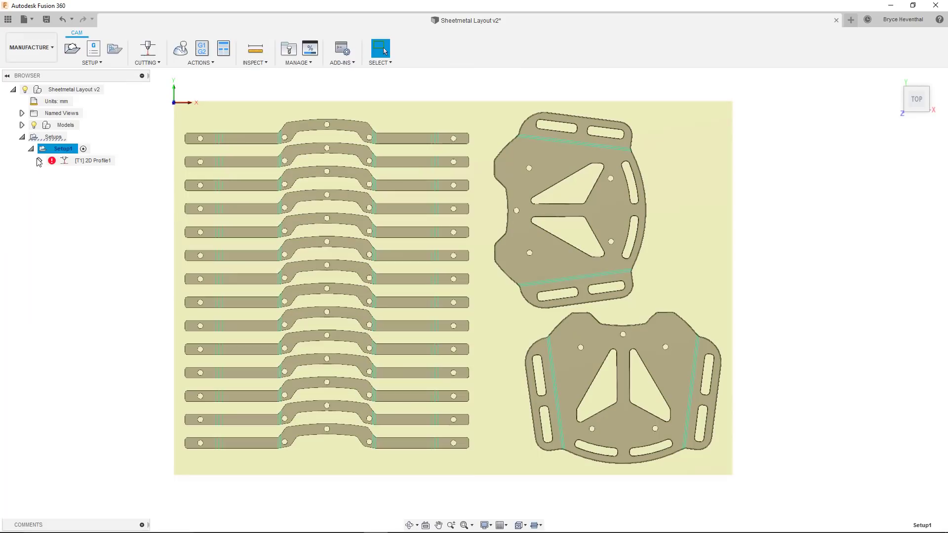
pyautogui.click(74, 161)
pyautogui.rightClick(78, 162)
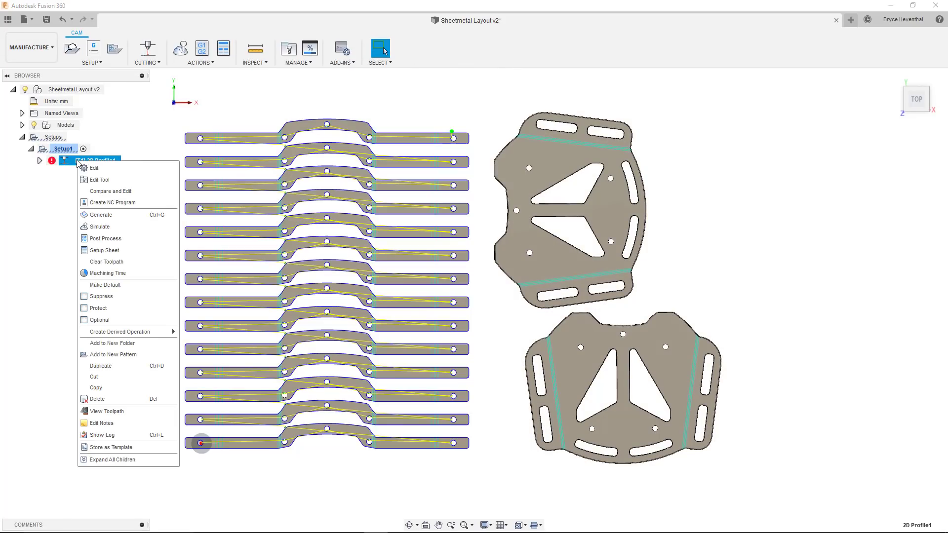
pyautogui.click(101, 215)
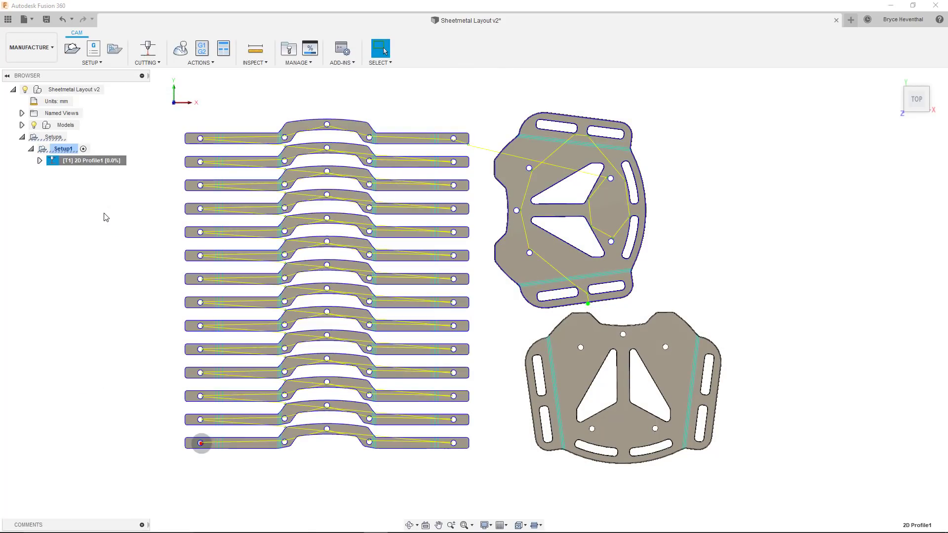
pyautogui.click(473, 486)
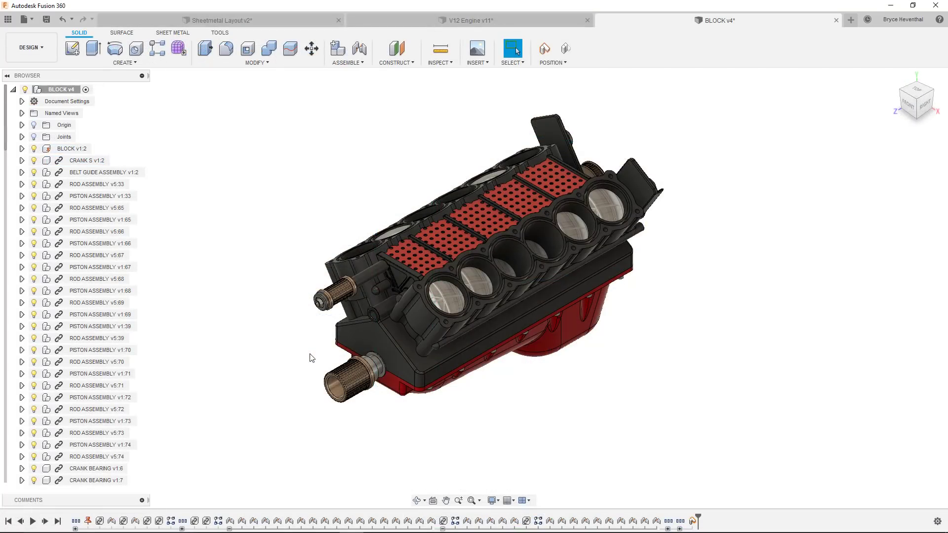
# Break the links of CRANK S and BELT GUIDE ASSEMBLY, including subcomponents.
pyautogui.click(95, 162)
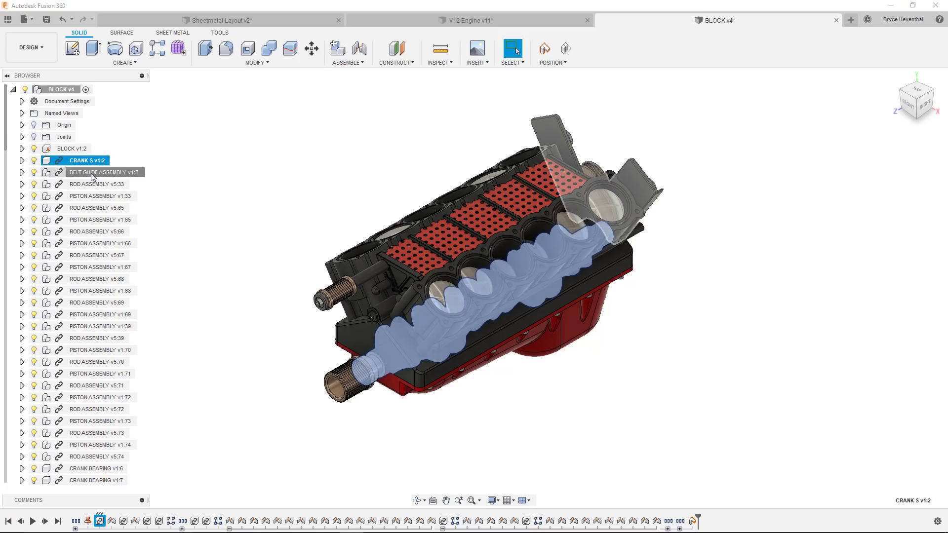
pyautogui.keyDown('ctrl'); pyautogui.click(92, 174); pyautogui.keyUp('ctrl')
pyautogui.rightClick(92, 176)
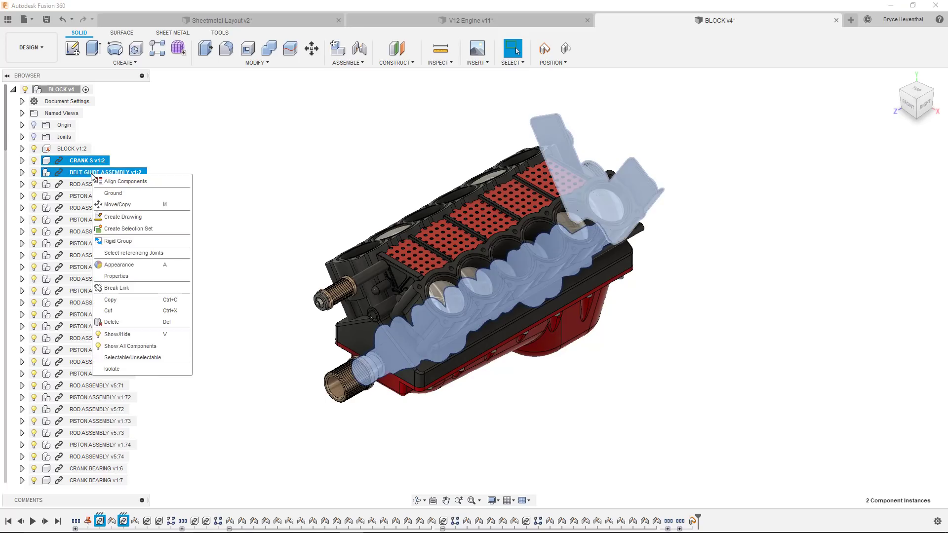
pyautogui.click(148, 287)
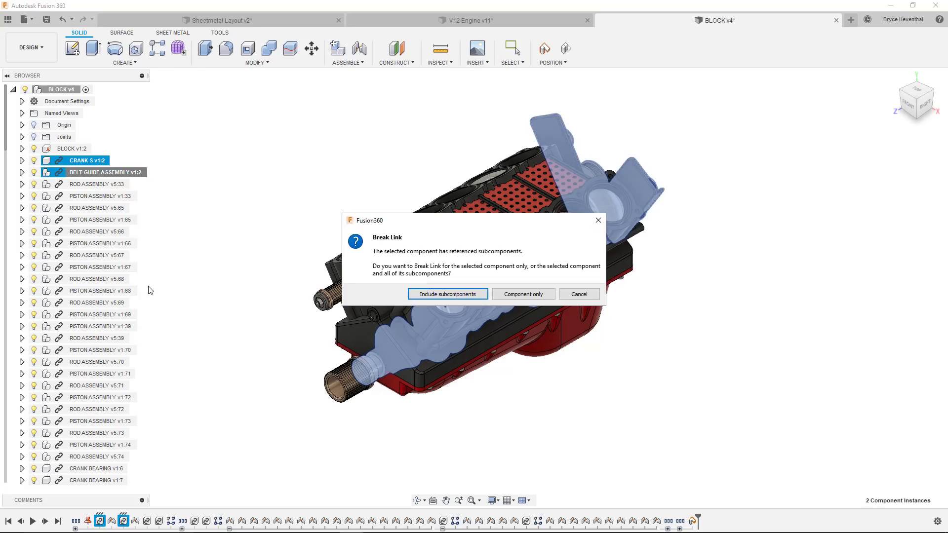
pyautogui.click(431, 295)
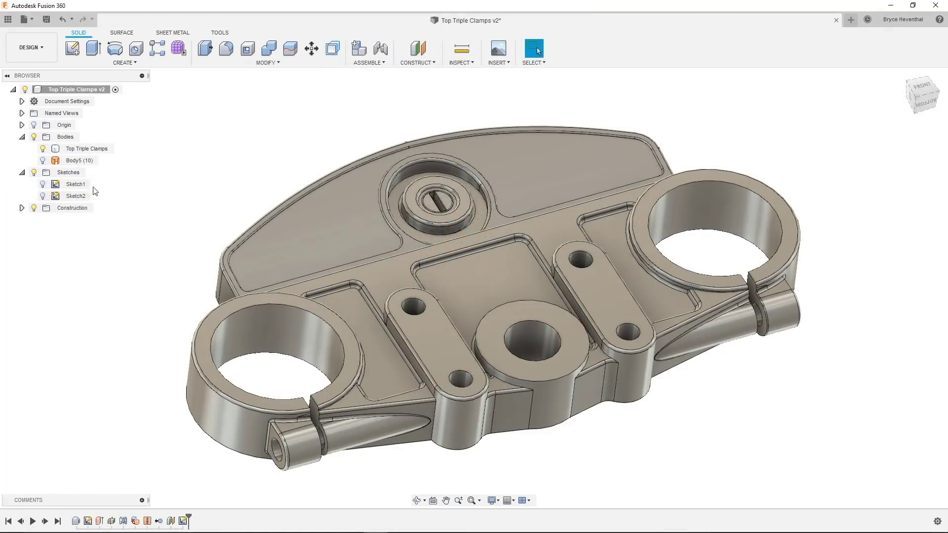
# Split the Top Triple Clamps body using the flat surface and the Ø25 cylinder.
pyautogui.click(43, 197)
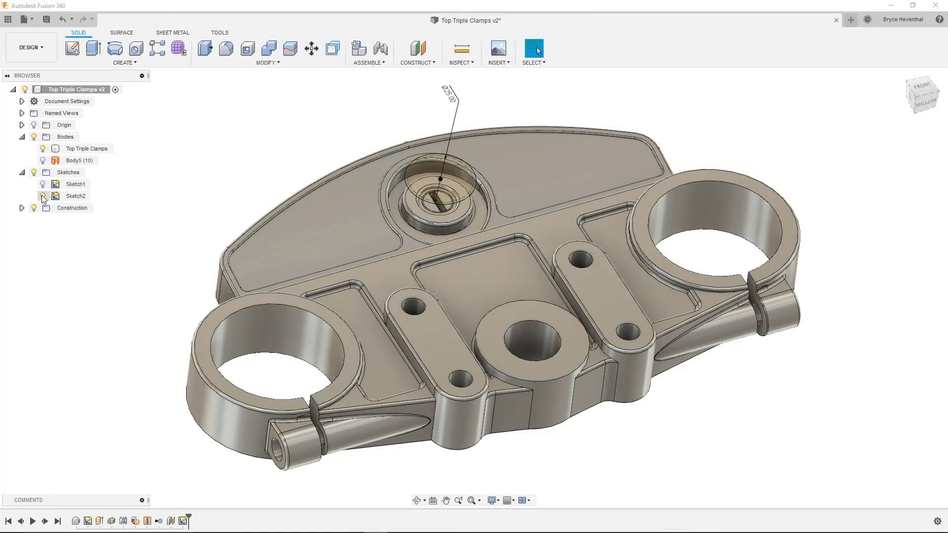
pyautogui.click(43, 160)
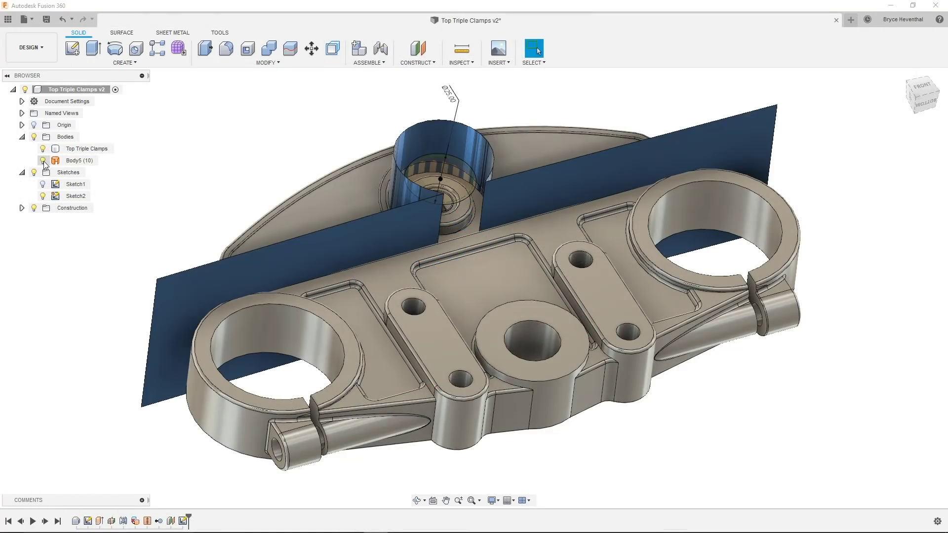
pyautogui.click(290, 48)
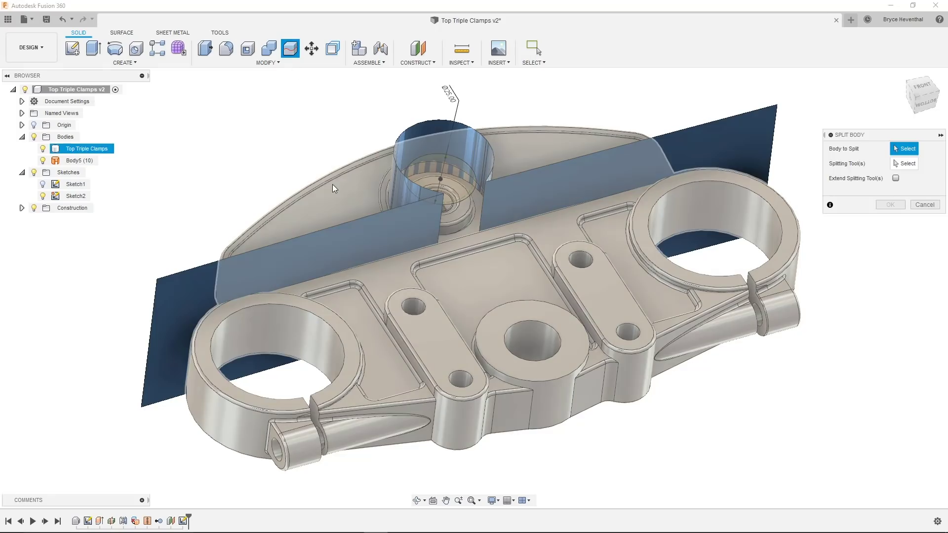
pyautogui.click(334, 190)
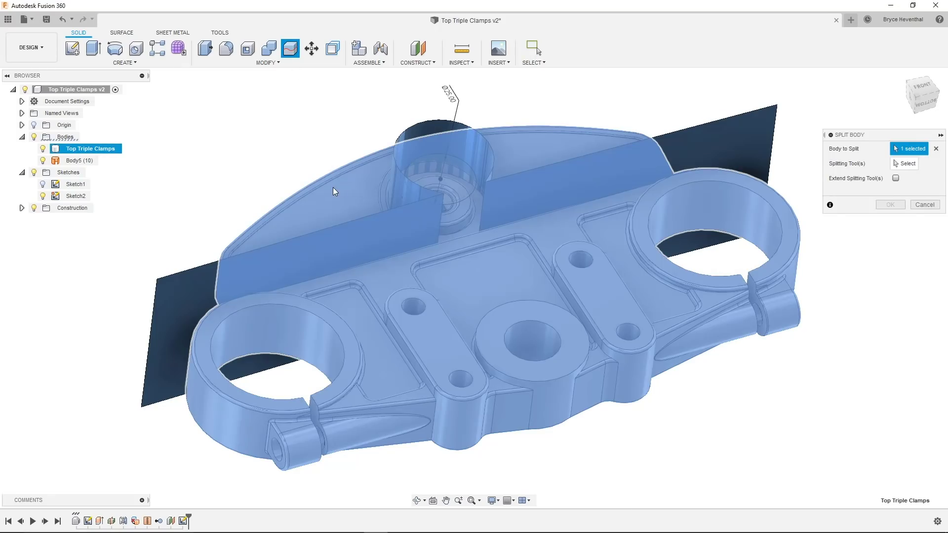
pyautogui.click(896, 164)
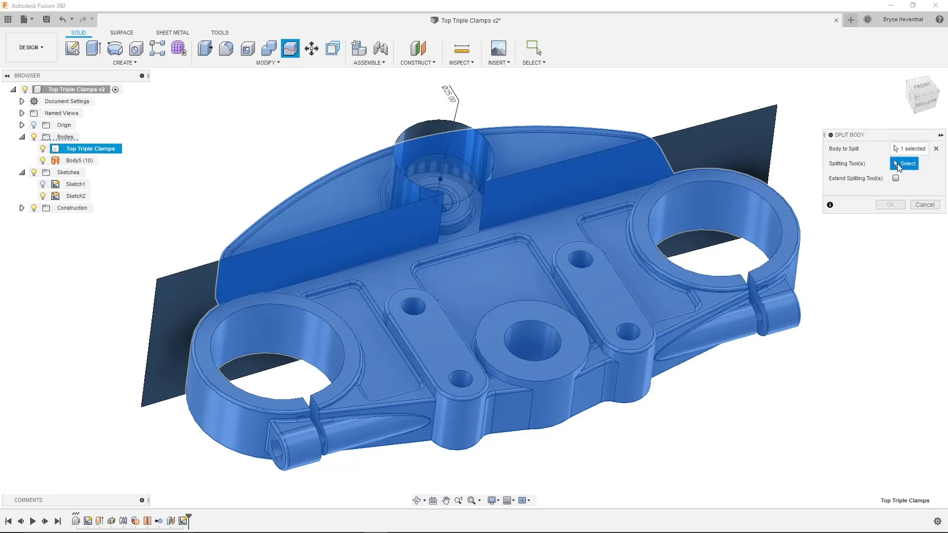
pyautogui.click(742, 114)
pyautogui.click(472, 191)
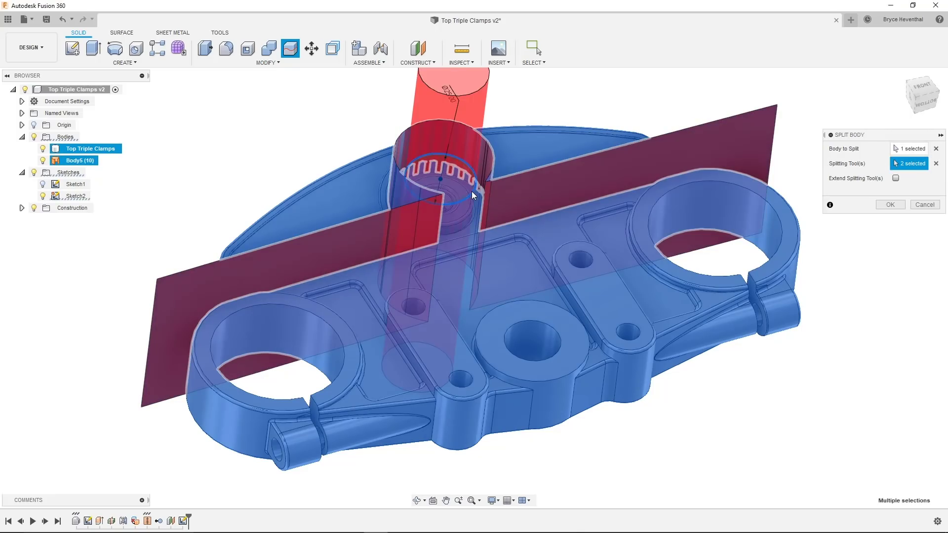
pyautogui.click(891, 204)
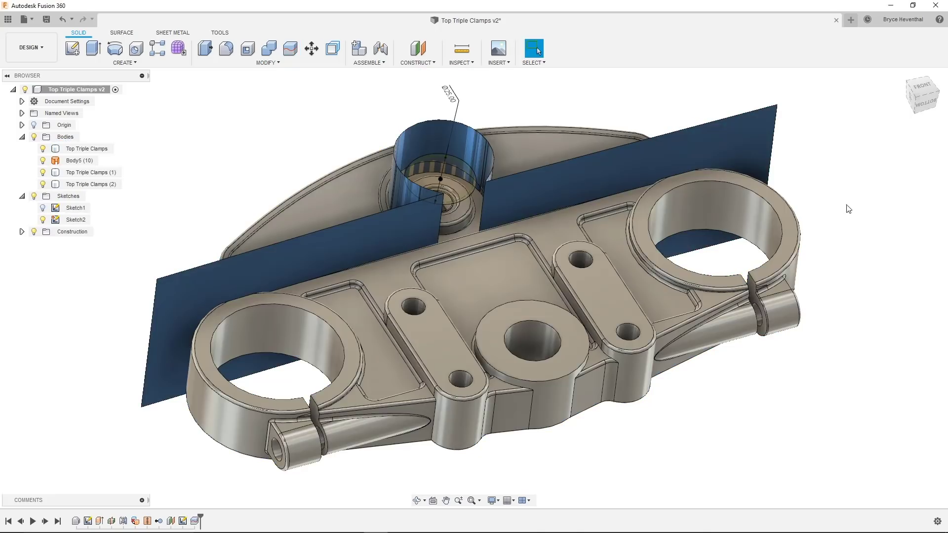
# Hide Sketch2 and the Body5 surfaces, toggling each split clamp body's visibility.
pyautogui.click(41, 220)
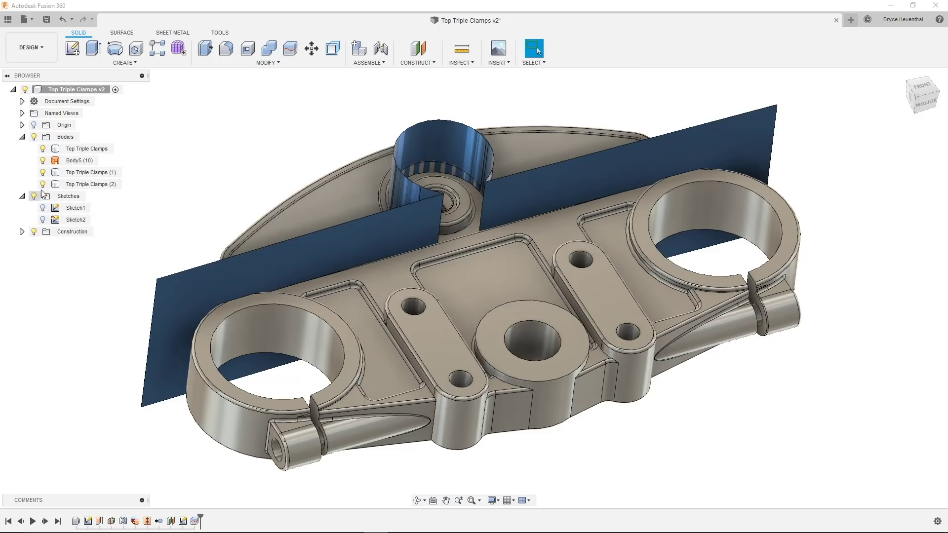
pyautogui.click(43, 161)
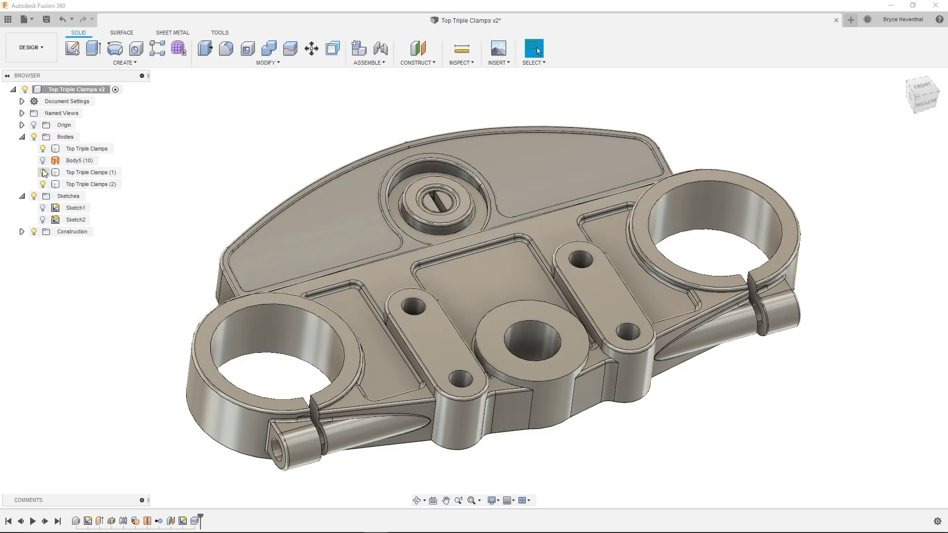
pyautogui.click(43, 172)
pyautogui.click(43, 173)
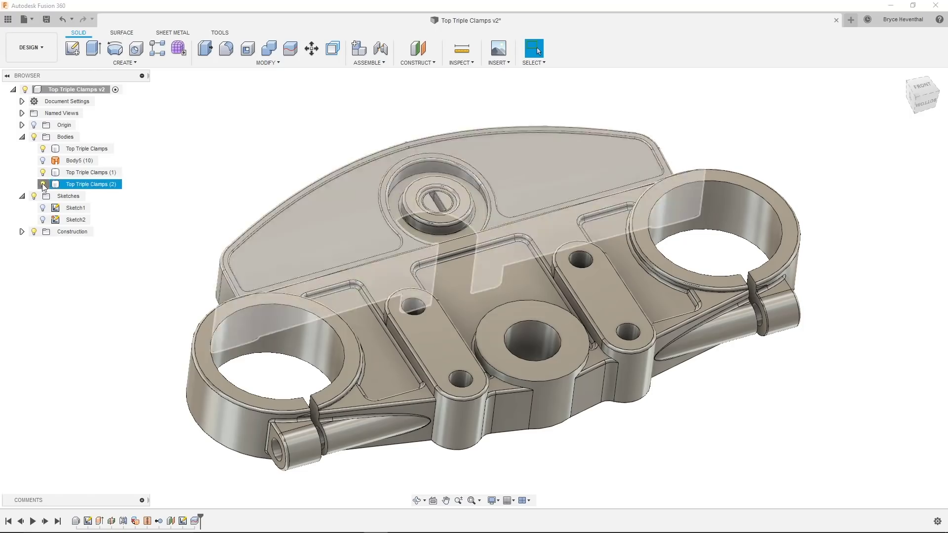
pyautogui.click(42, 184)
pyautogui.click(43, 185)
pyautogui.click(43, 148)
pyautogui.click(43, 149)
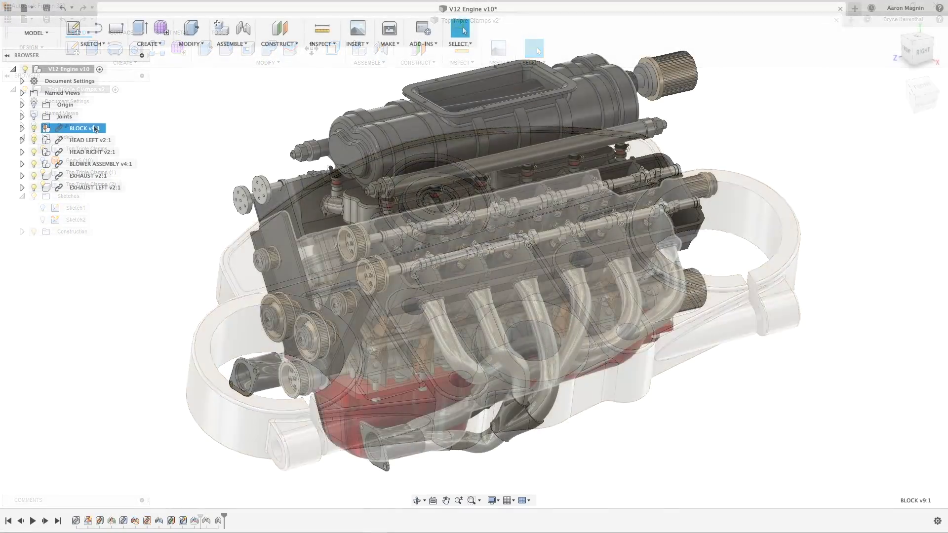
# Break the links of all V12 Engine components, components only.
pyautogui.keyDown('shift'); pyautogui.click(101, 188); pyautogui.keyUp('shift')
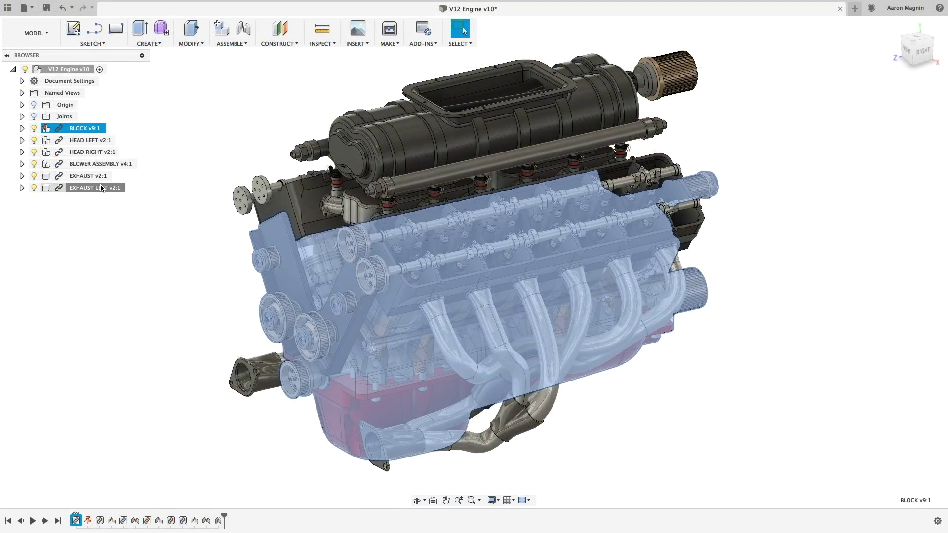
pyautogui.rightClick(101, 187)
pyautogui.click(129, 296)
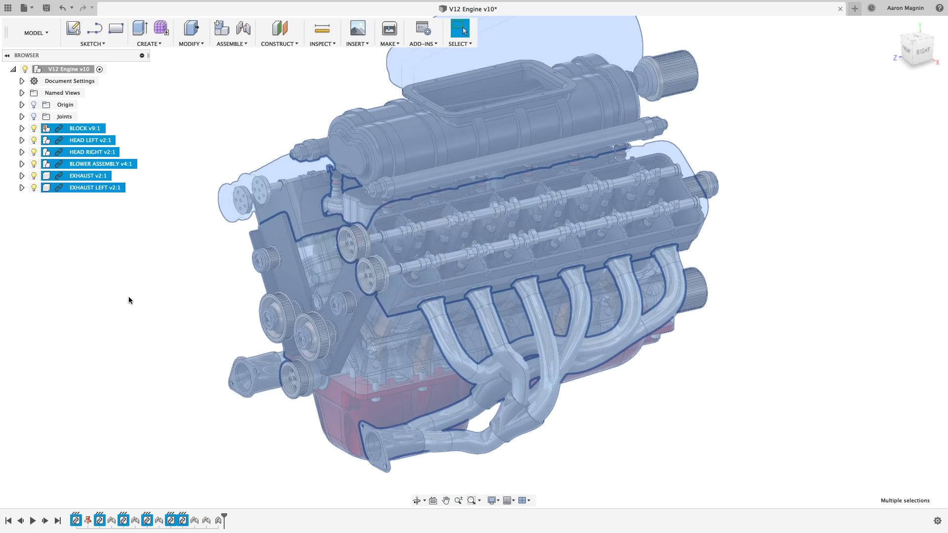
pyautogui.click(382, 282)
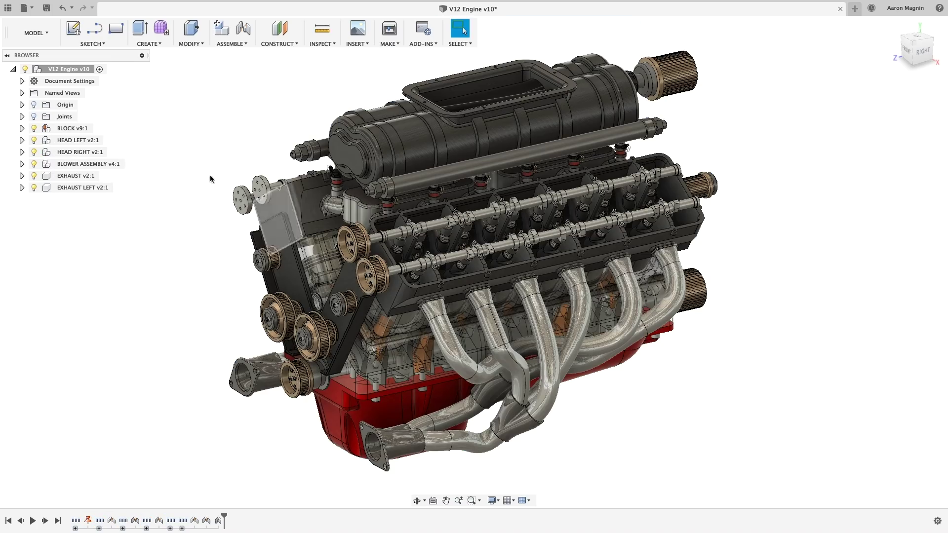
# Delete the six subassembly files from the Data panel.
pyautogui.click(8, 9)
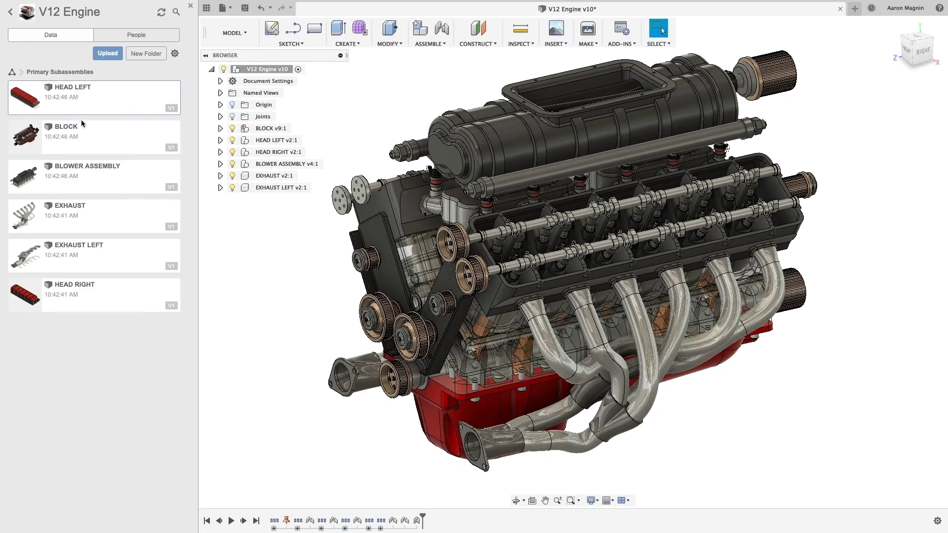
pyautogui.keyDown('shift'); pyautogui.click(90, 291); pyautogui.keyUp('shift')
pyautogui.rightClick(90, 291)
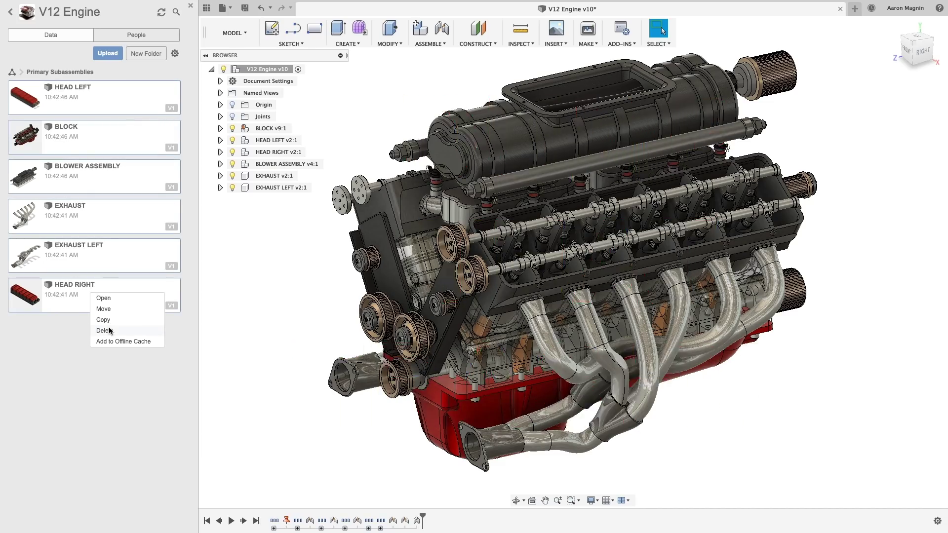
pyautogui.click(108, 327)
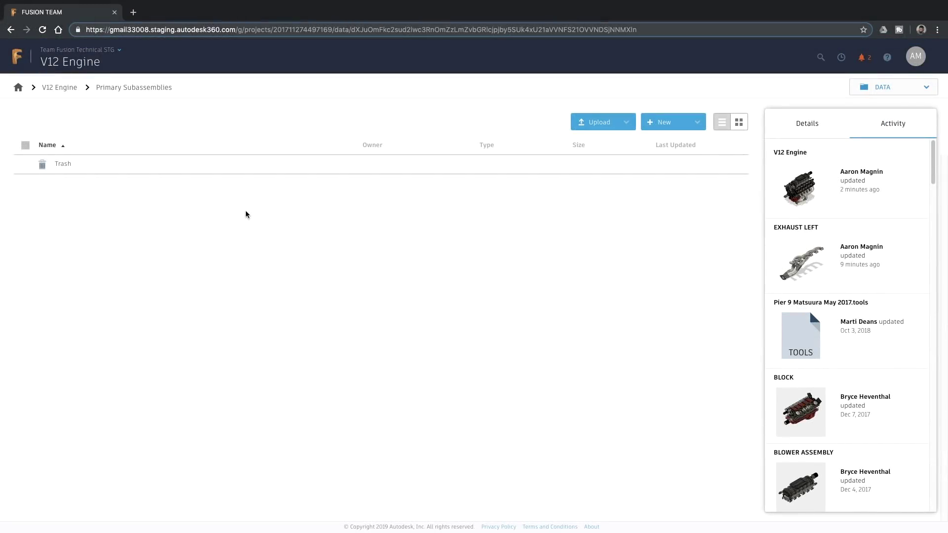
# Permanently delete all nine items in the V12 Engine Trash folder.
pyautogui.click(145, 171)
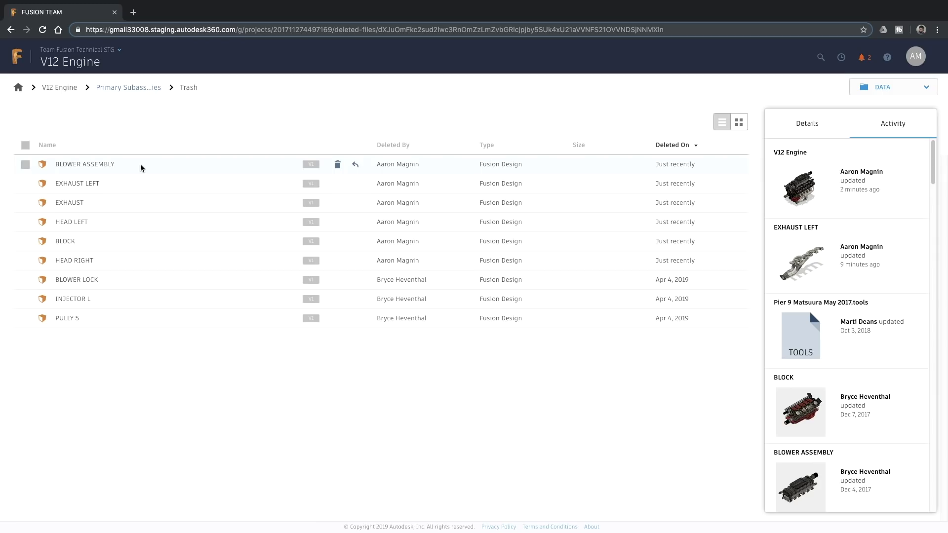
pyautogui.click(25, 145)
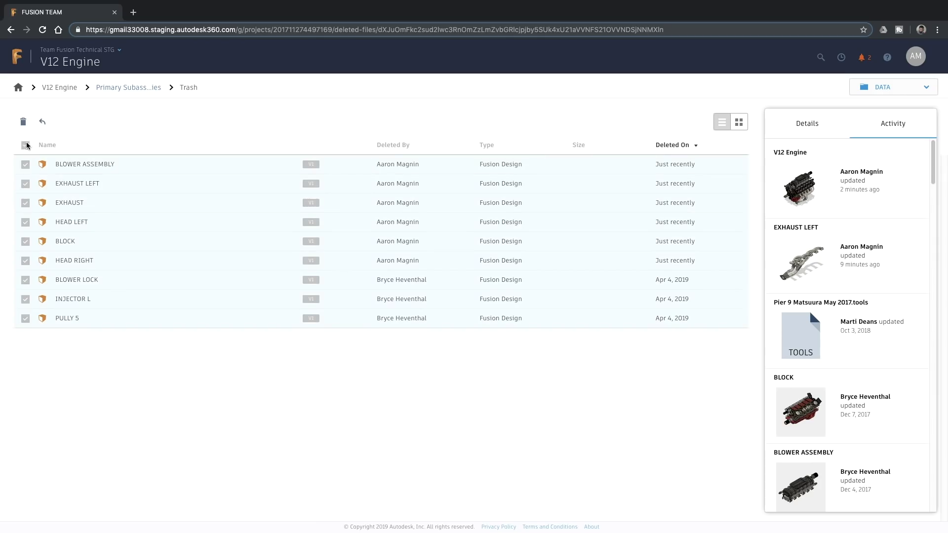
pyautogui.click(23, 122)
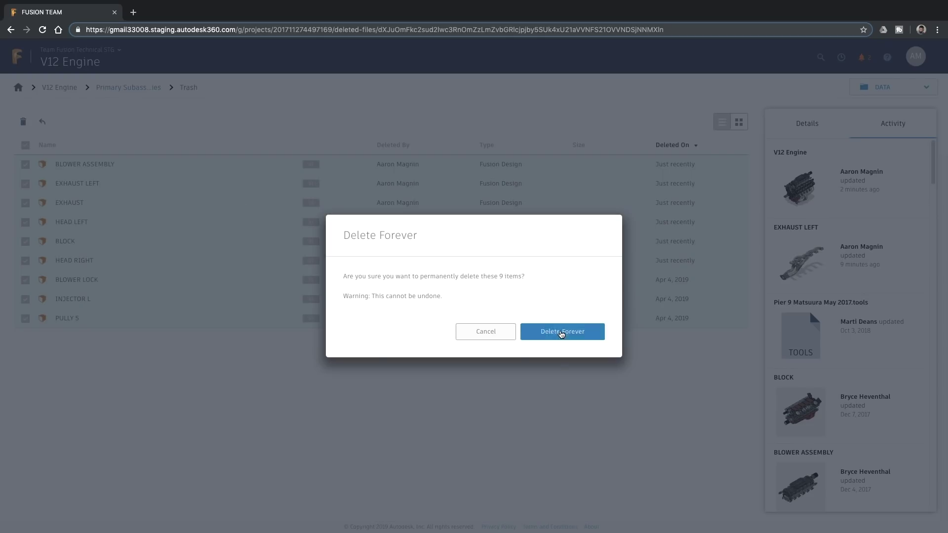
pyautogui.click(562, 333)
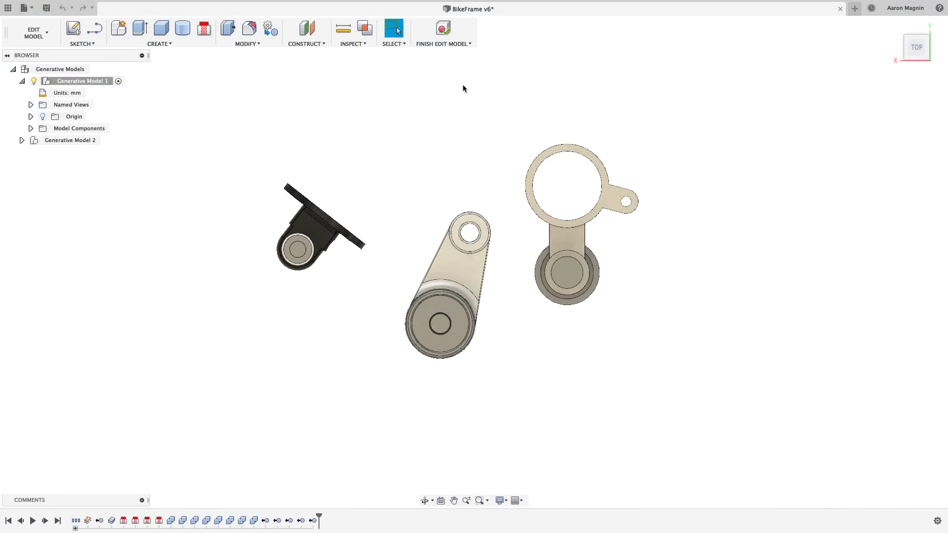
# Finish editing the generative model and remove Aluminum AlSi10Mg from the study materials.
pyautogui.click(440, 30)
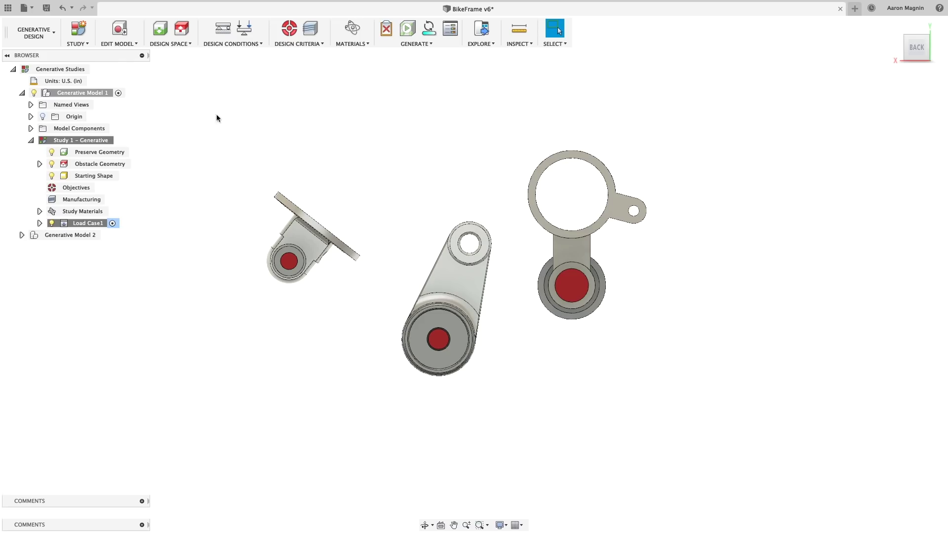
pyautogui.click(354, 38)
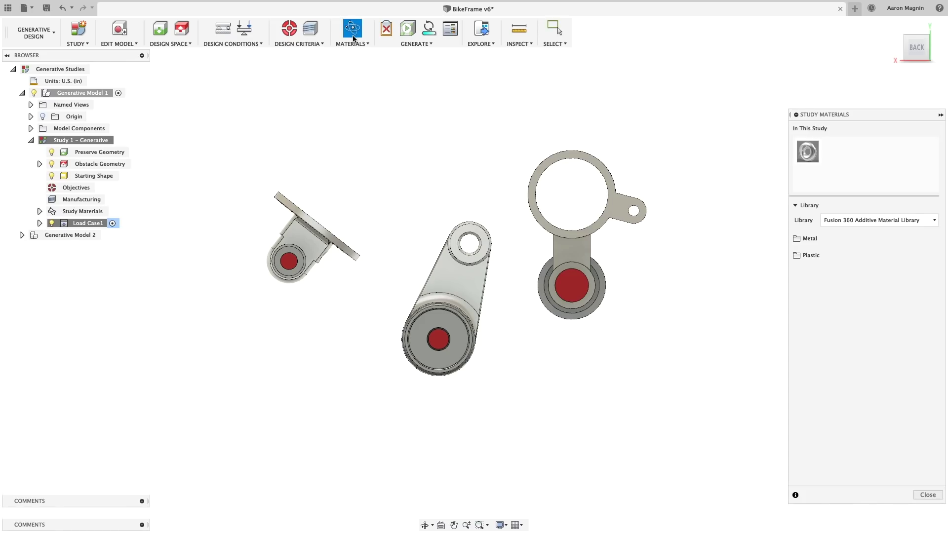
pyautogui.rightClick(806, 151)
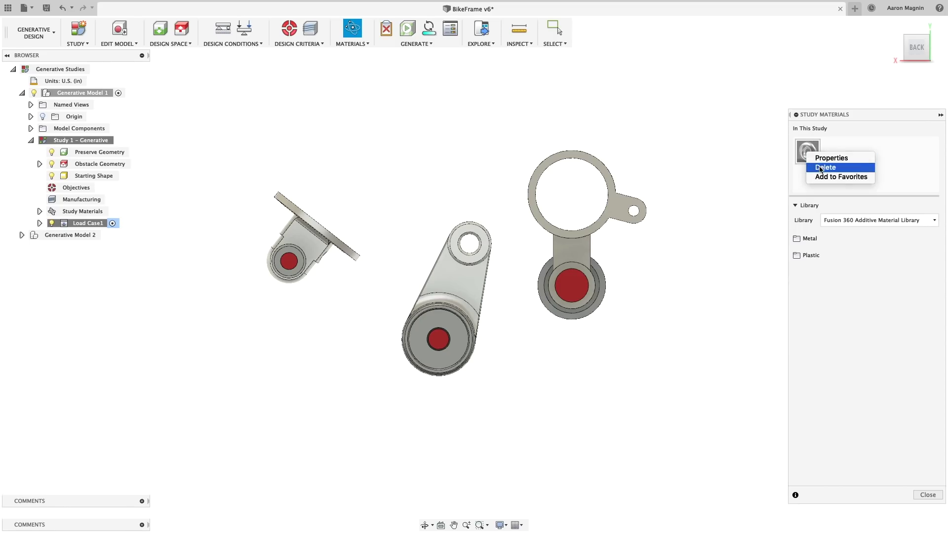
pyautogui.click(820, 168)
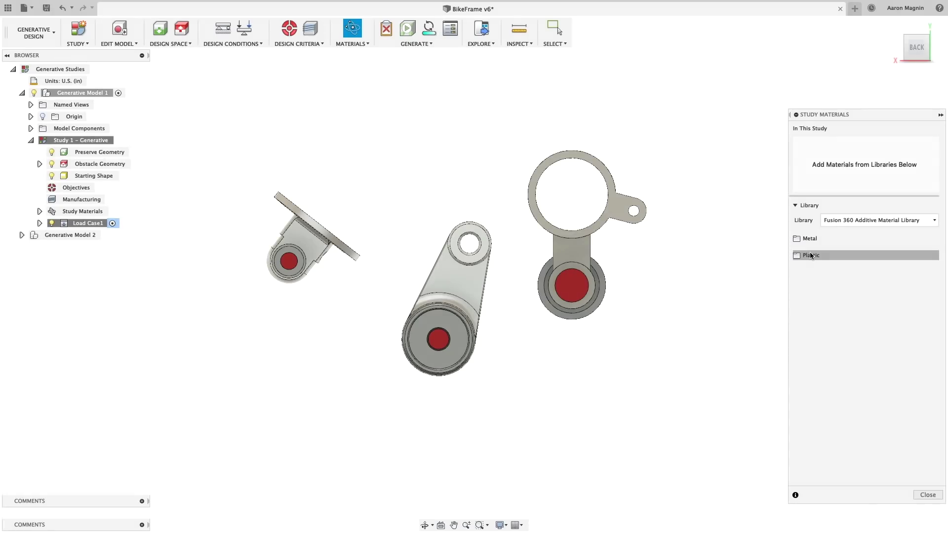
# Add Rilsan Invent Natural - PA 11 from the Plastic library to Favorites.
pyautogui.click(811, 255)
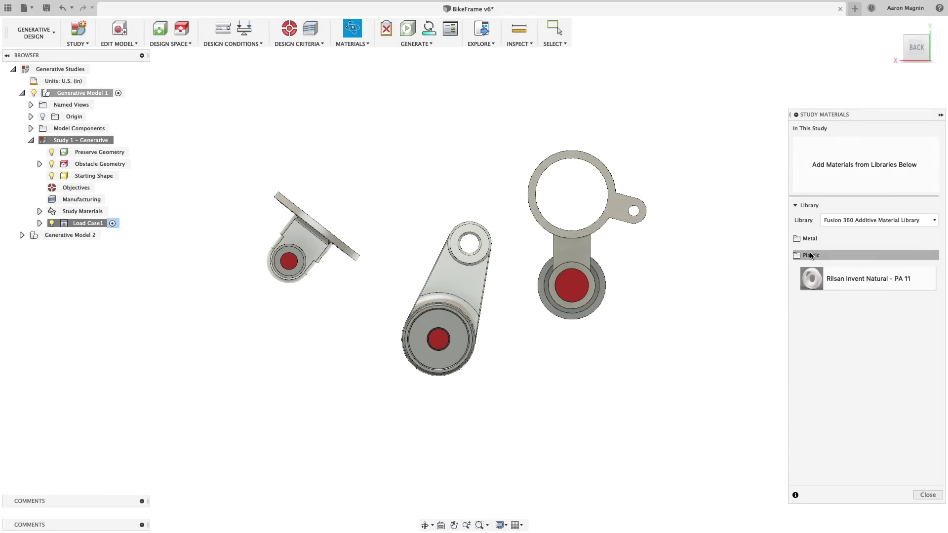
pyautogui.rightClick(850, 277)
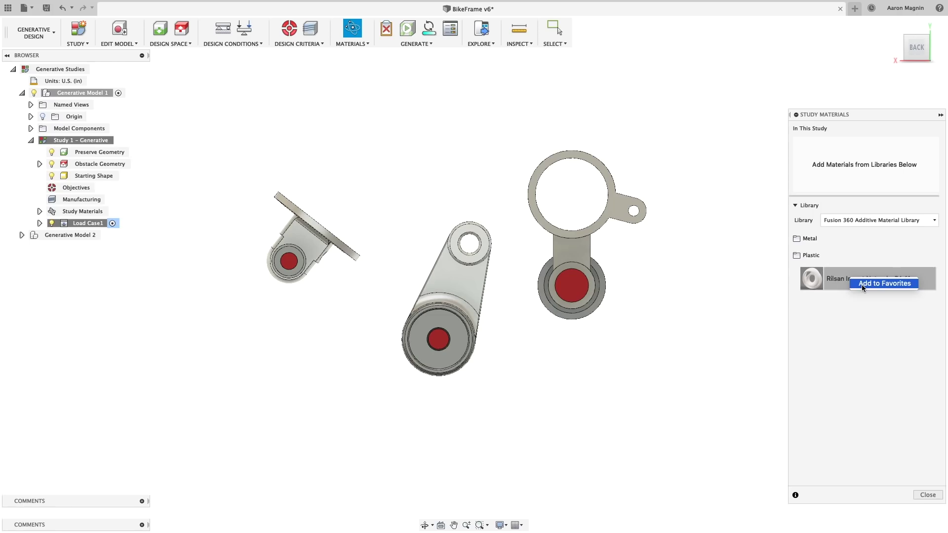
pyautogui.click(863, 284)
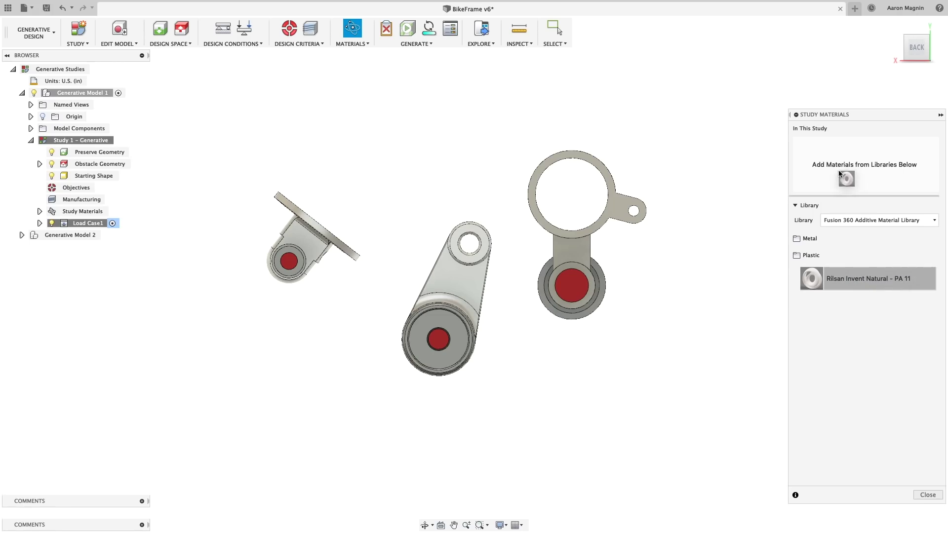
# Add Rilsan PA 11 to the study, then open and orbit the exported Outcome 11 - 50 design.
pyautogui.moveTo(839, 170); pyautogui.dragTo(839, 170)
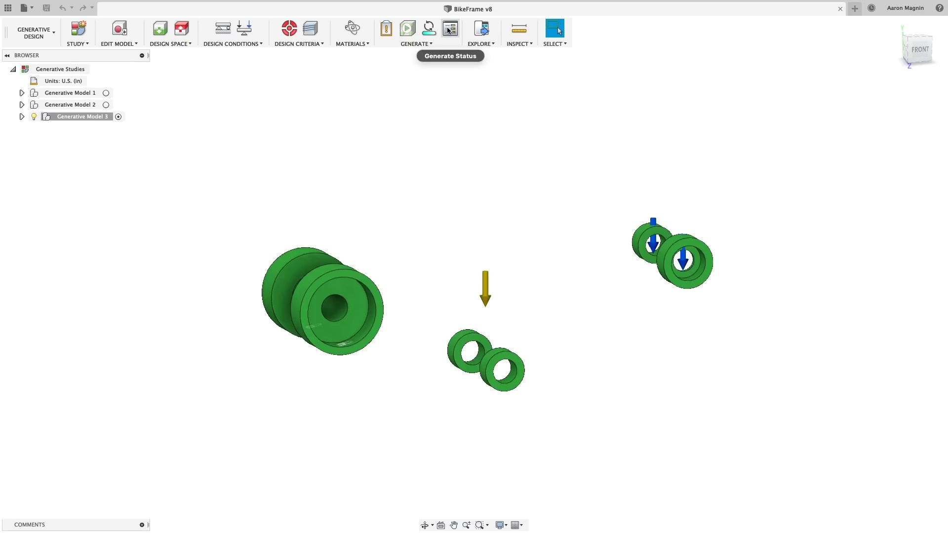
pyautogui.click(449, 30)
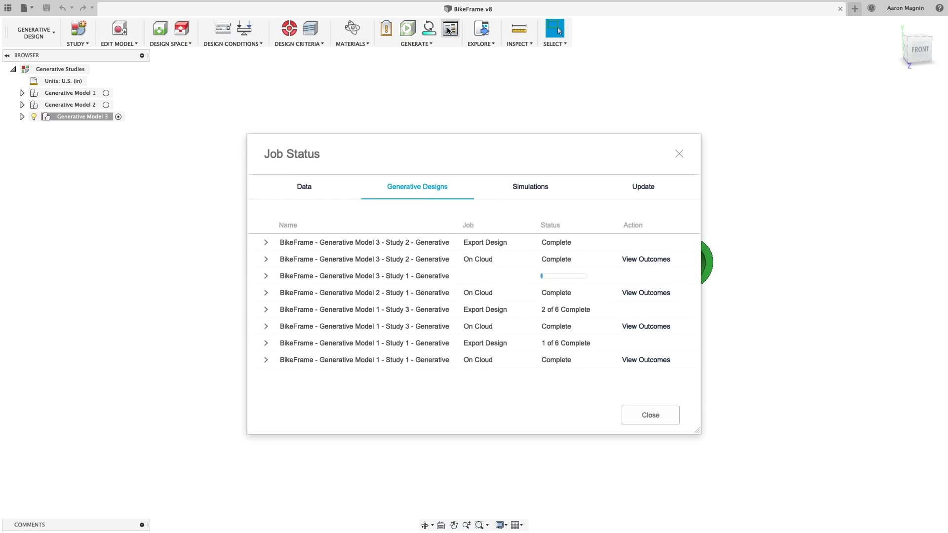
pyautogui.click(268, 243)
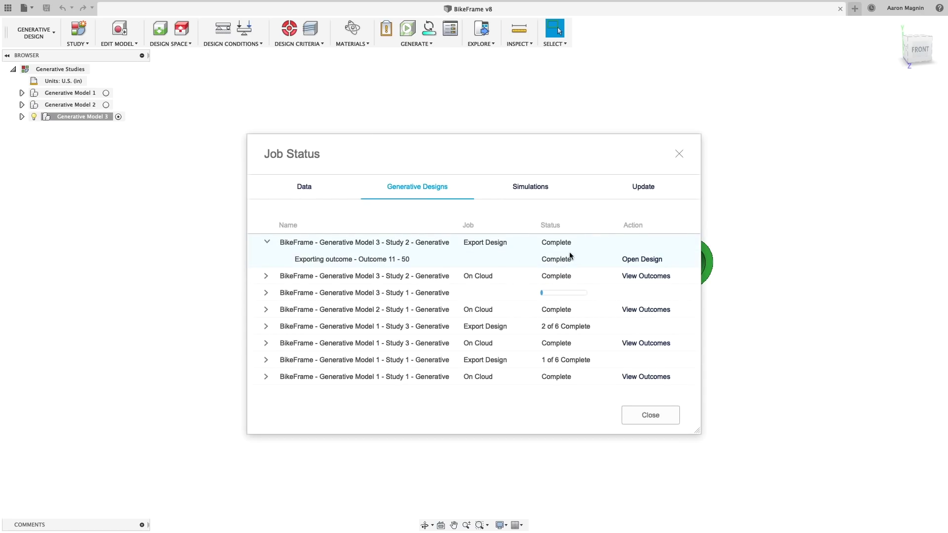
pyautogui.click(642, 260)
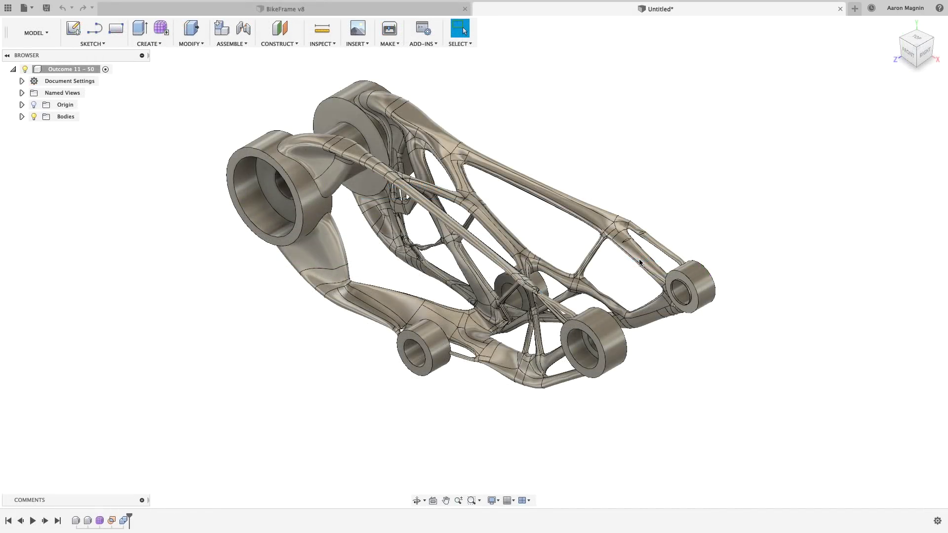
pyautogui.keyDown('shift'); pyautogui.moveTo(641, 262); pyautogui.dragTo(745, 226, button='middle'); pyautogui.keyUp('shift')
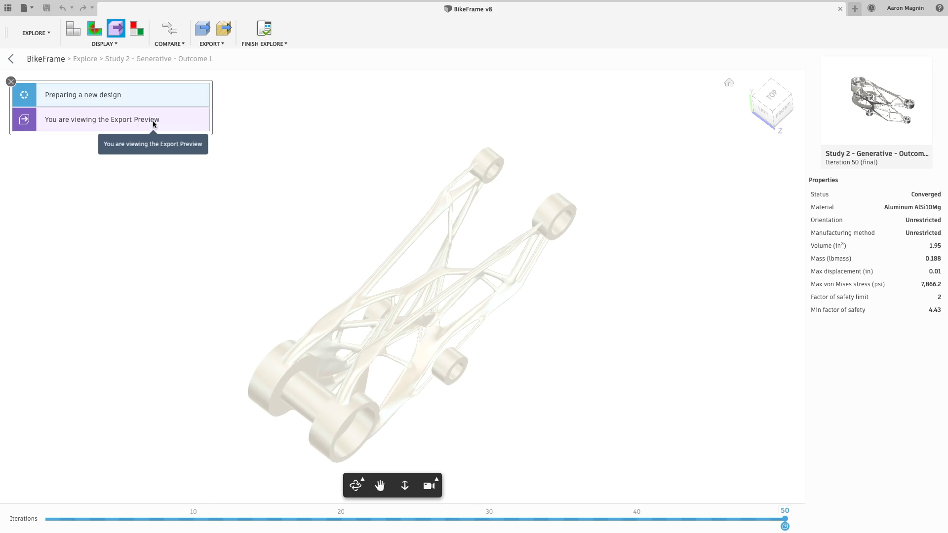
# Toggle Export Preview off and back on, then orbit the frame and return to front view.
pyautogui.click(118, 33)
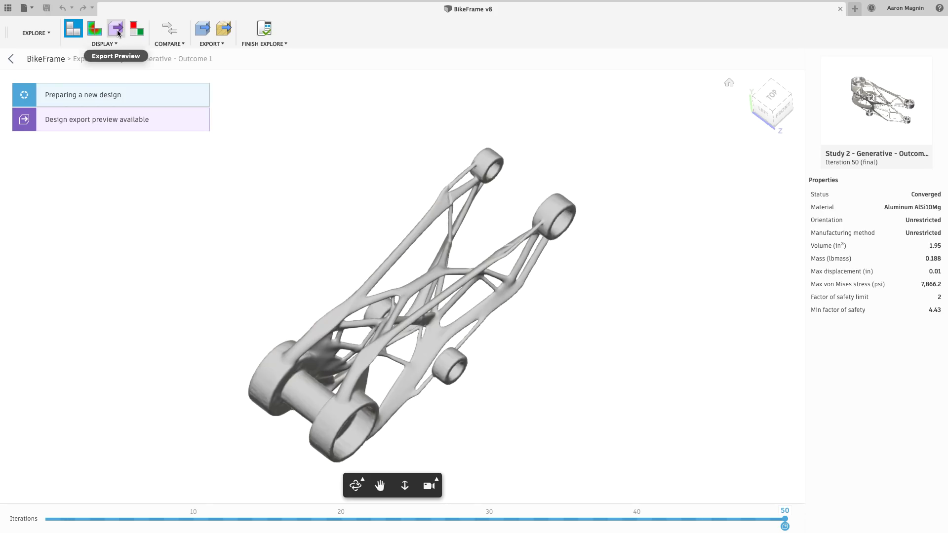
pyautogui.click(117, 32)
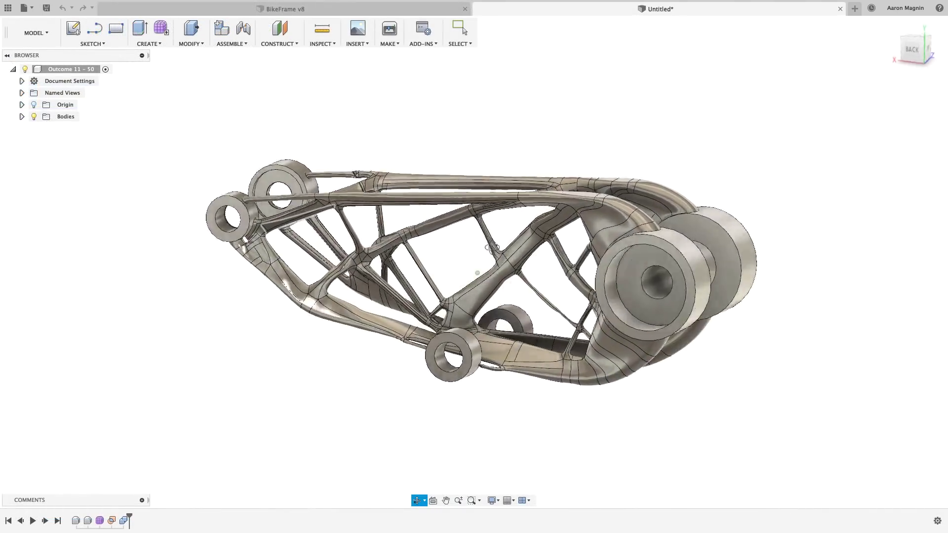
pyautogui.moveTo(437, 241); pyautogui.dragTo(361, 260)
pyautogui.press('Escape')
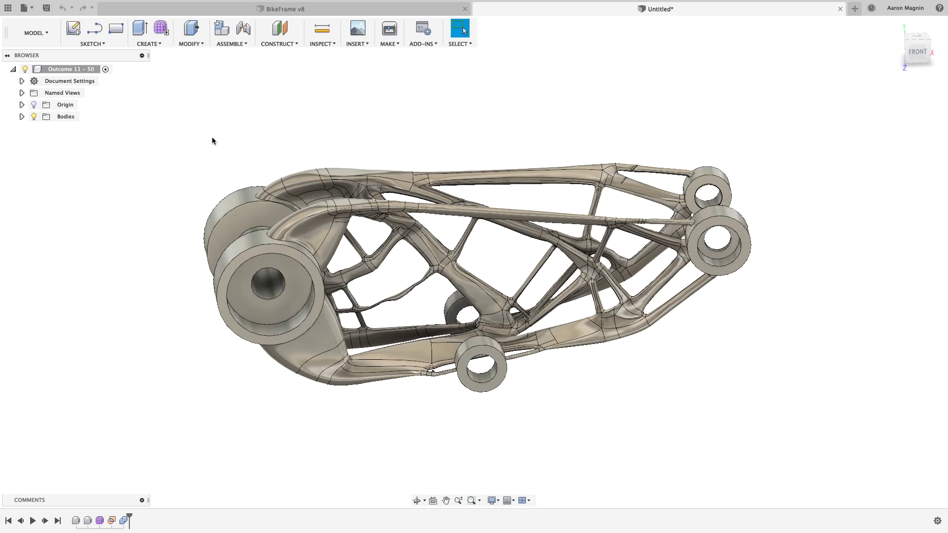
# Open Outcome1_Multiple Studies from Generative Design Samples > Outcomes in the Data Panel.
pyautogui.click(8, 8)
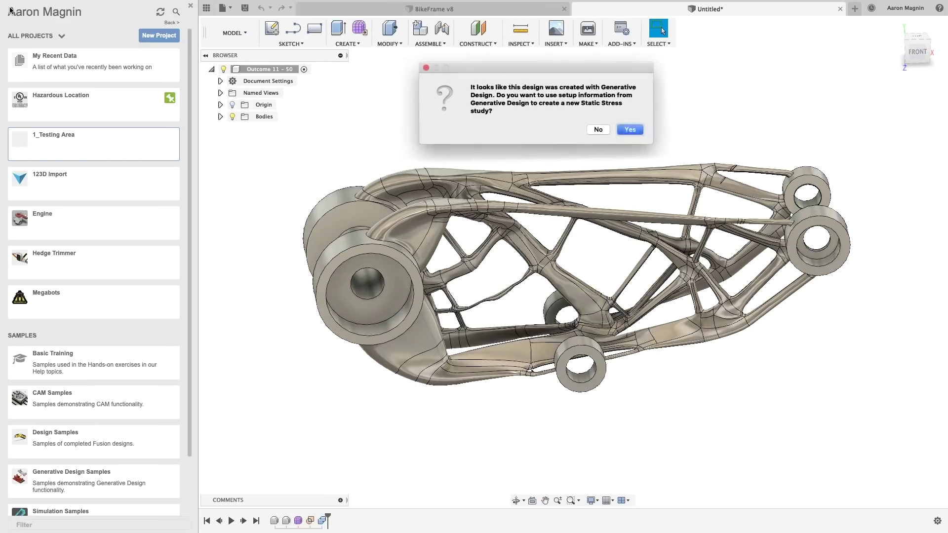
pyautogui.moveTo(190, 381); pyautogui.dragTo(191, 443)
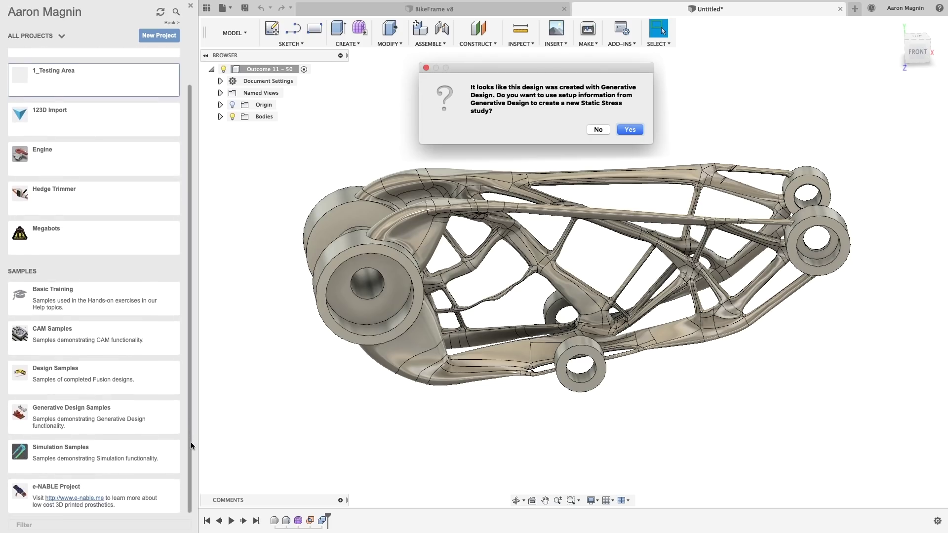
pyautogui.click(123, 419)
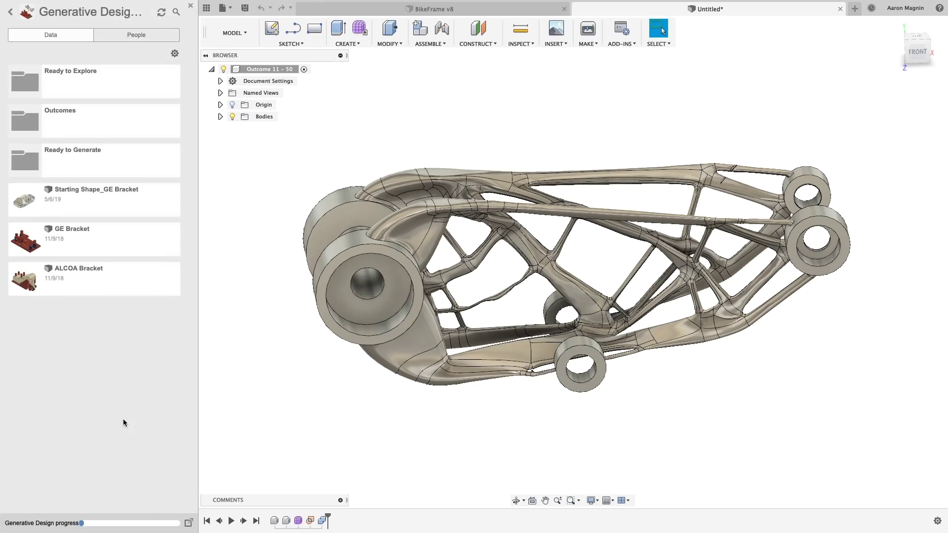
pyautogui.click(83, 120)
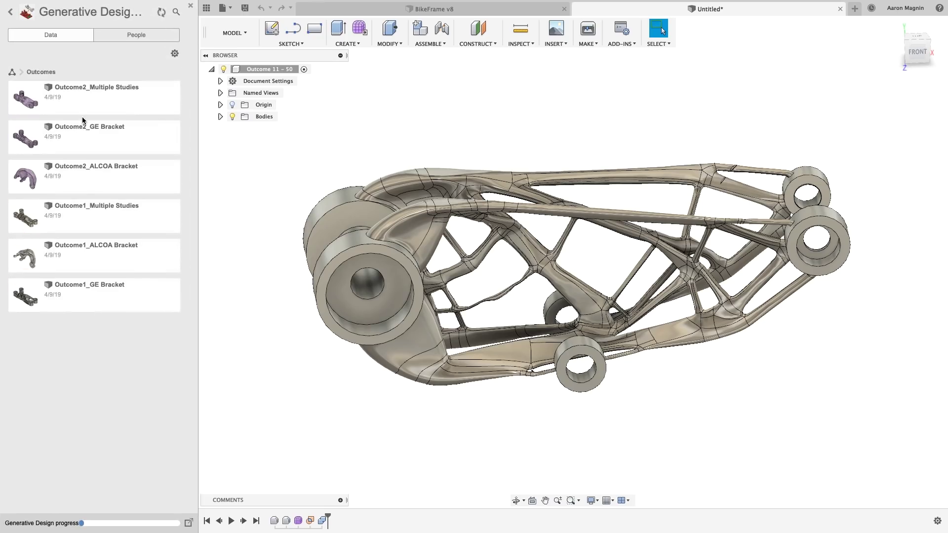
pyautogui.doubleClick(102, 218)
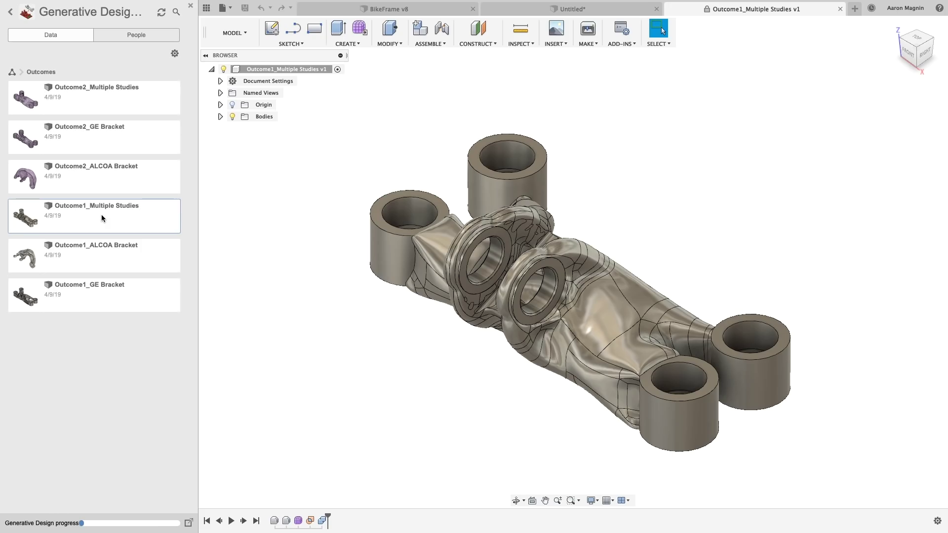
# Switch to the Simulation workspace and expand all the load cases.
pyautogui.click(191, 5)
pyautogui.click(35, 33)
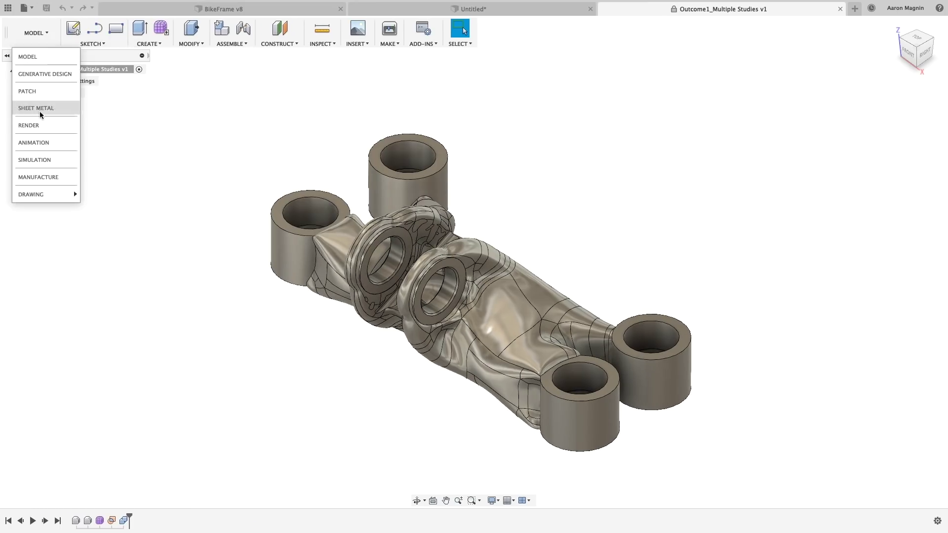
pyautogui.click(34, 160)
pyautogui.click(39, 164)
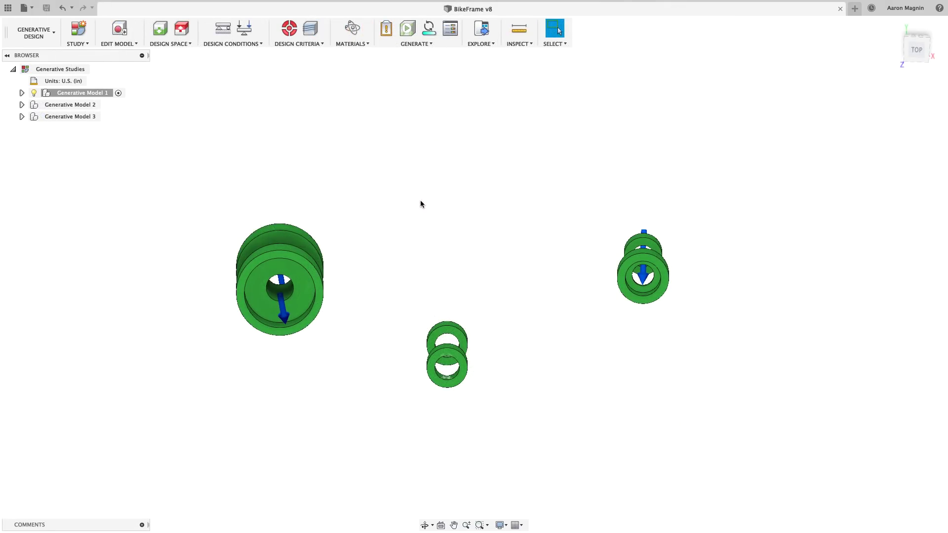
# Orient the BikeFrame model to its back view and set that as the Top view.
pyautogui.keyDown('shift'); pyautogui.moveTo(420, 203); pyautogui.dragTo(429, 241, button='middle'); pyautogui.keyUp('shift')
pyautogui.click(908, 57)
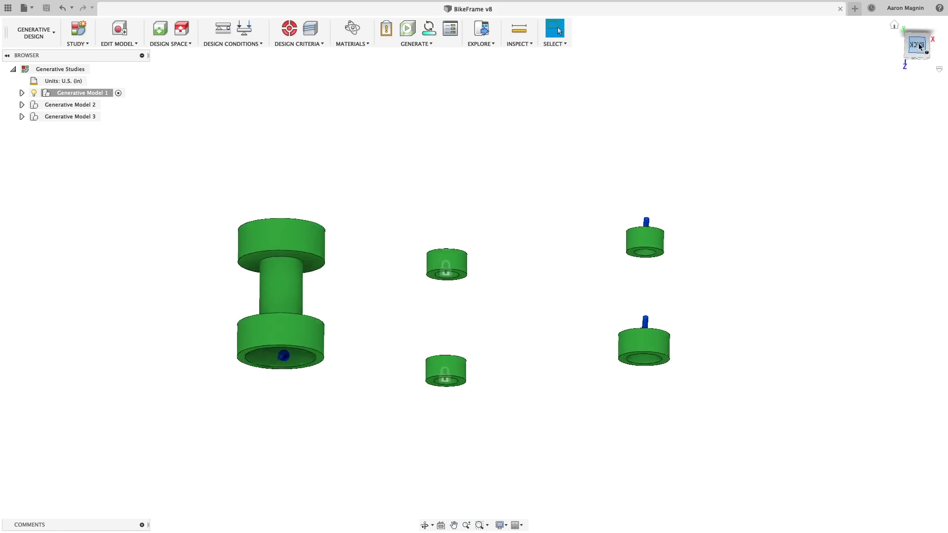
pyautogui.rightClick(900, 25)
pyautogui.moveTo(876, 90)
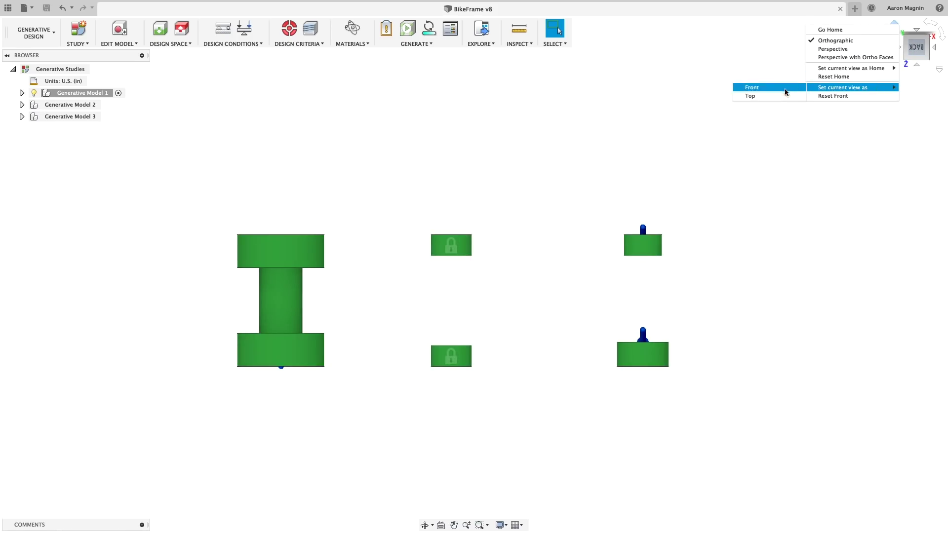
pyautogui.click(784, 96)
# Switch the camera to Perspective and orbit the part toward a front-facing view.
pyautogui.rightClick(920, 49)
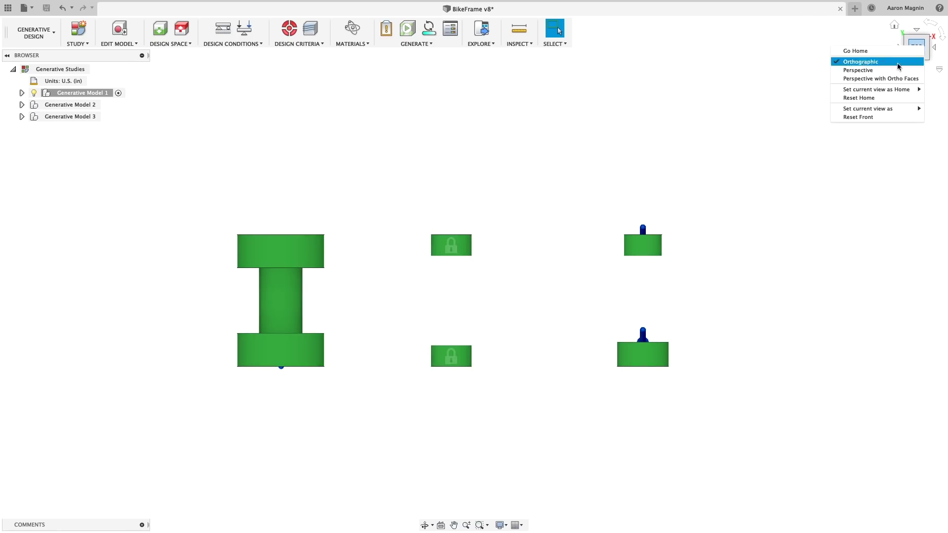
pyautogui.click(869, 79)
pyautogui.keyDown('shift'); pyautogui.moveTo(703, 128); pyautogui.dragTo(724, 69, button='middle'); pyautogui.keyUp('shift')
pyautogui.keyDown('shift'); pyautogui.moveTo(278, 228); pyautogui.dragTo(251, 172, button='middle'); pyautogui.keyUp('shift')
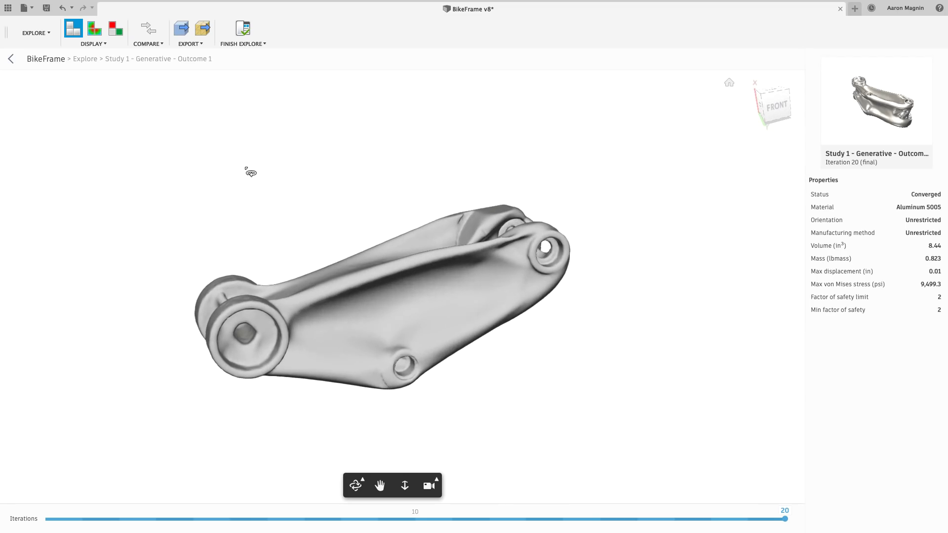
# View Study 1 Outcome 1 from the newly defined TOP face of the ViewCube.
pyautogui.rightClick(775, 106)
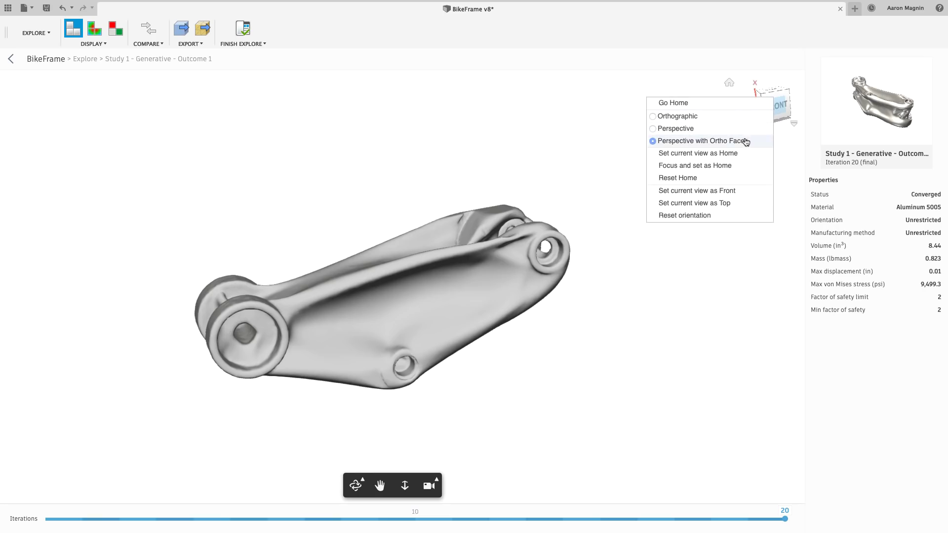
pyautogui.click(792, 149)
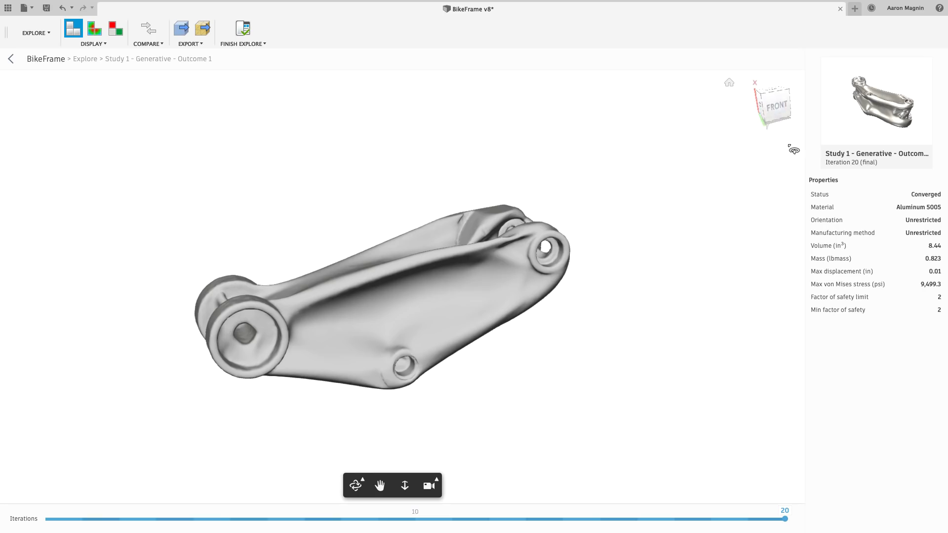
pyautogui.click(774, 91)
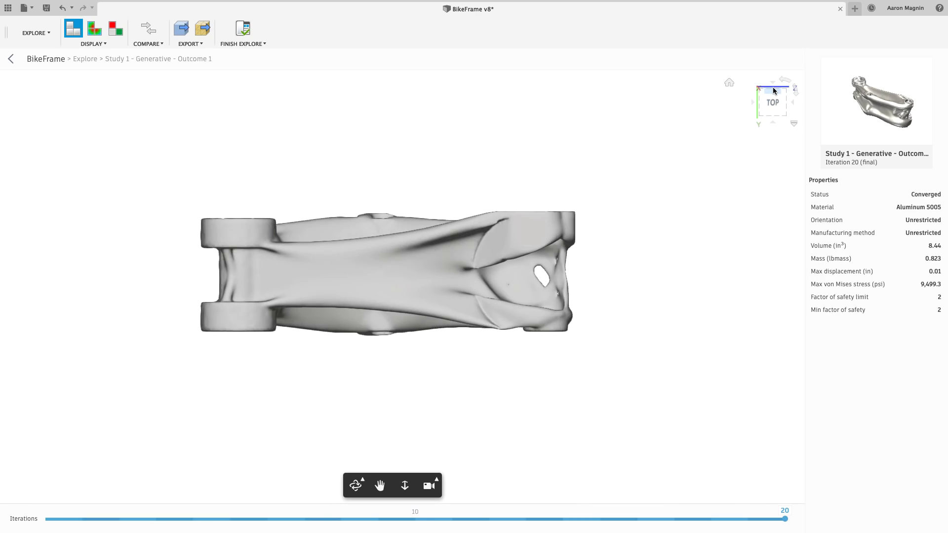